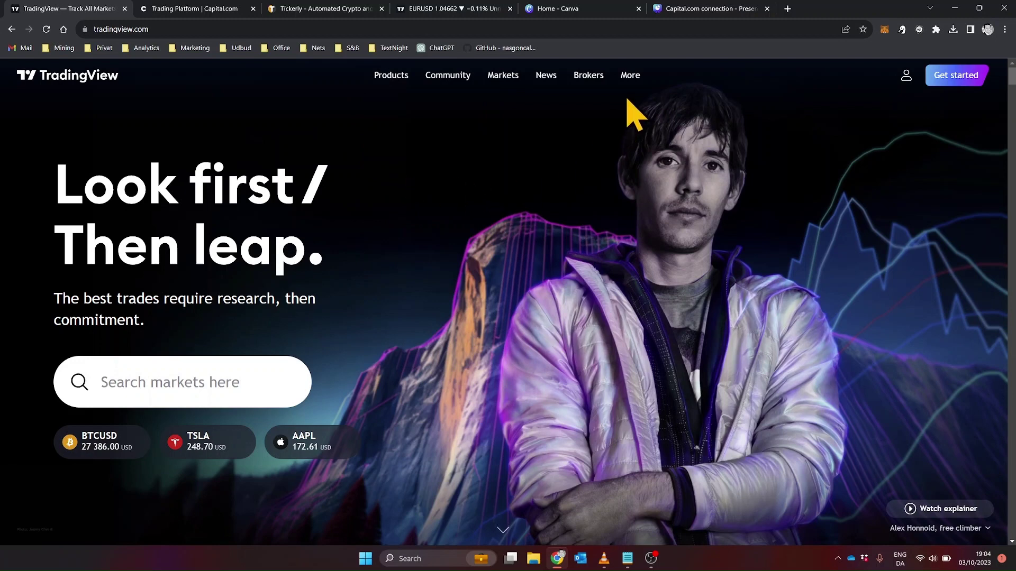
# Leave TradingView for the Tickerly tab and bring up the alpaca.markets homepage.
pyautogui.click(333, 8)
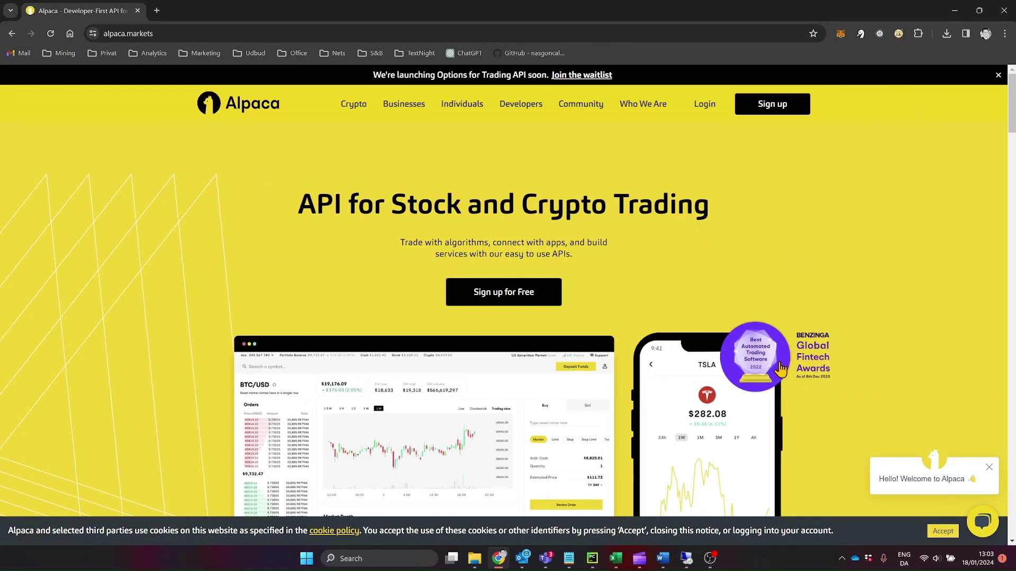
# Scroll the Alpaca homepage down to the Simple Modern API section and back up.
pyautogui.scroll(-15, 828, 365)
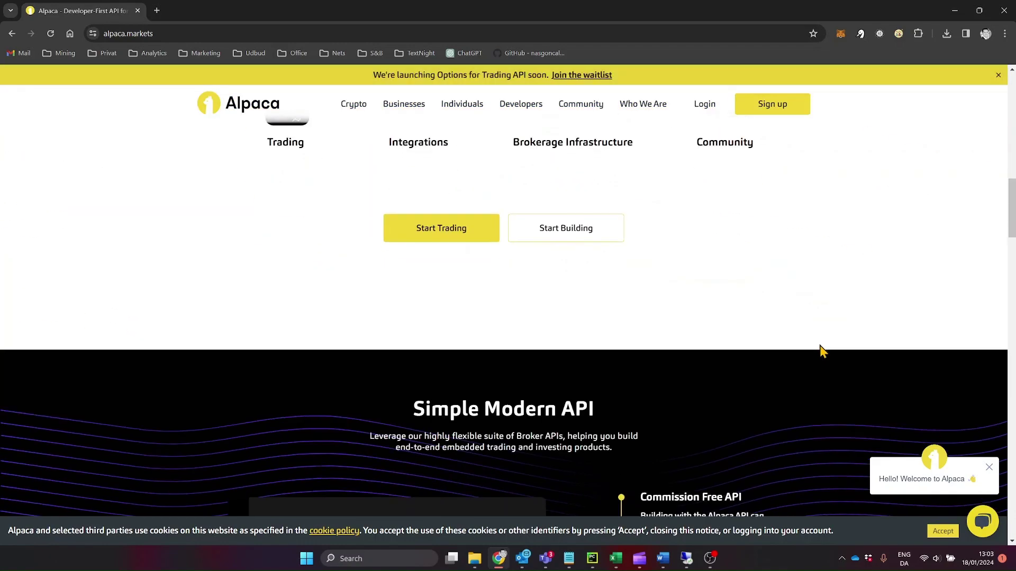
pyautogui.scroll(-4, 821, 350)
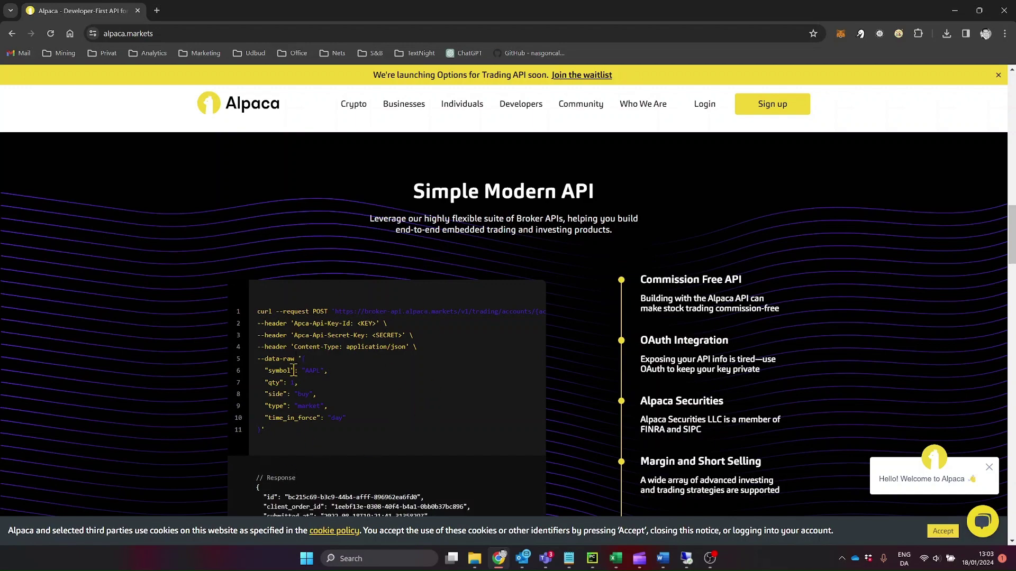
pyautogui.scroll(-3, 345, 404)
pyautogui.scroll(5, 347, 402)
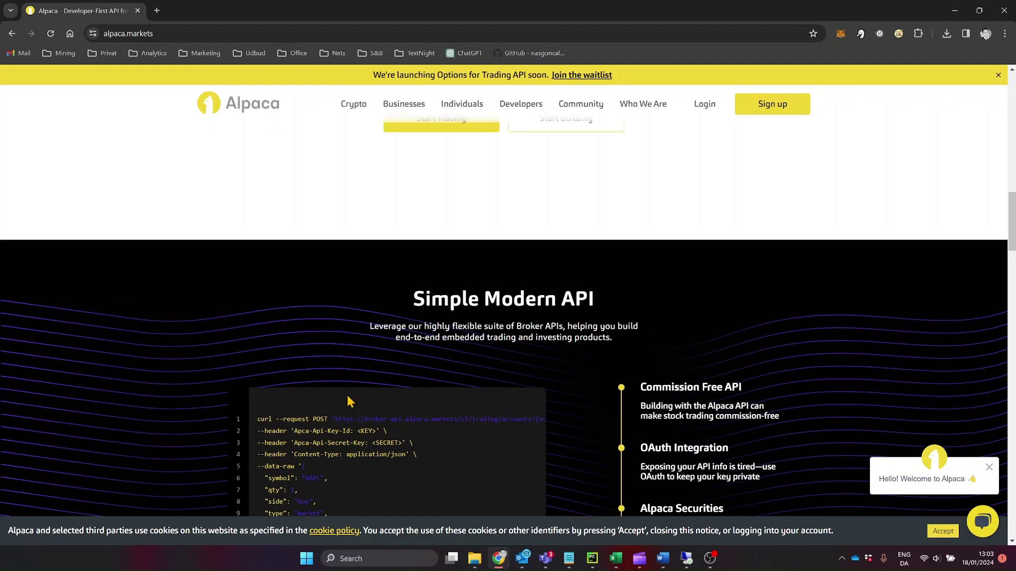
pyautogui.scroll(15, 414, 373)
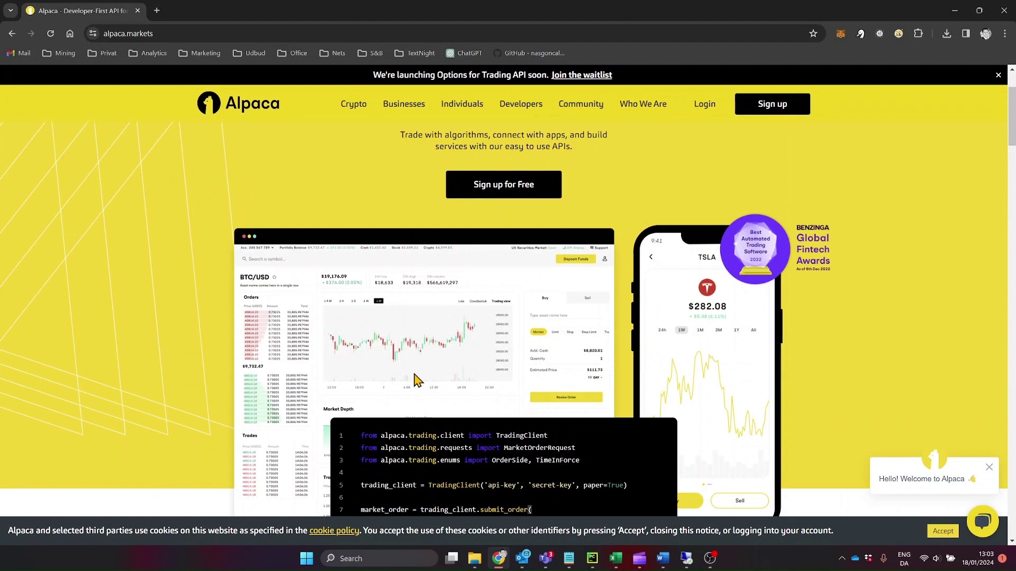
pyautogui.scroll(2, 415, 379)
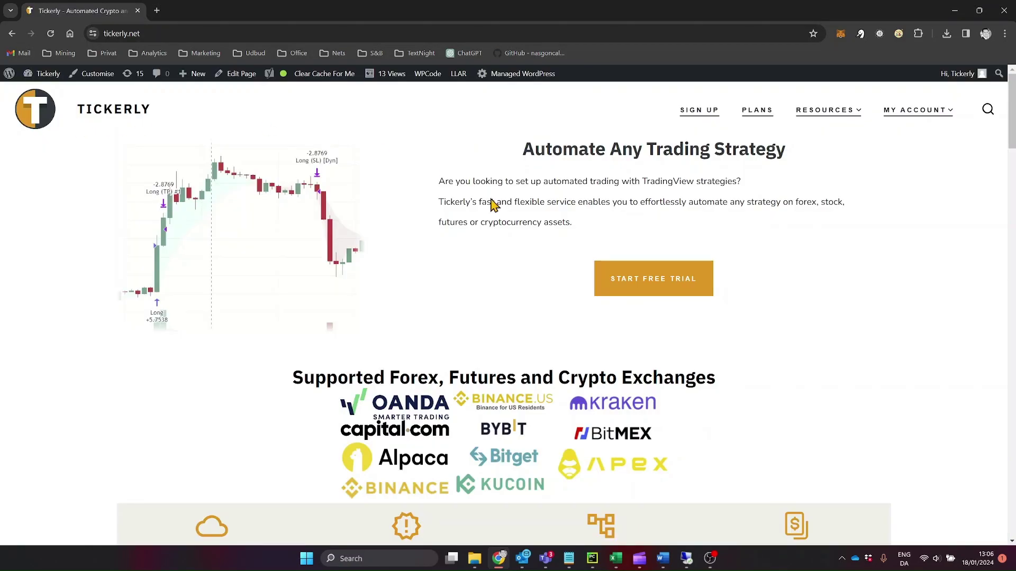
pyautogui.scroll(-6, 493, 205)
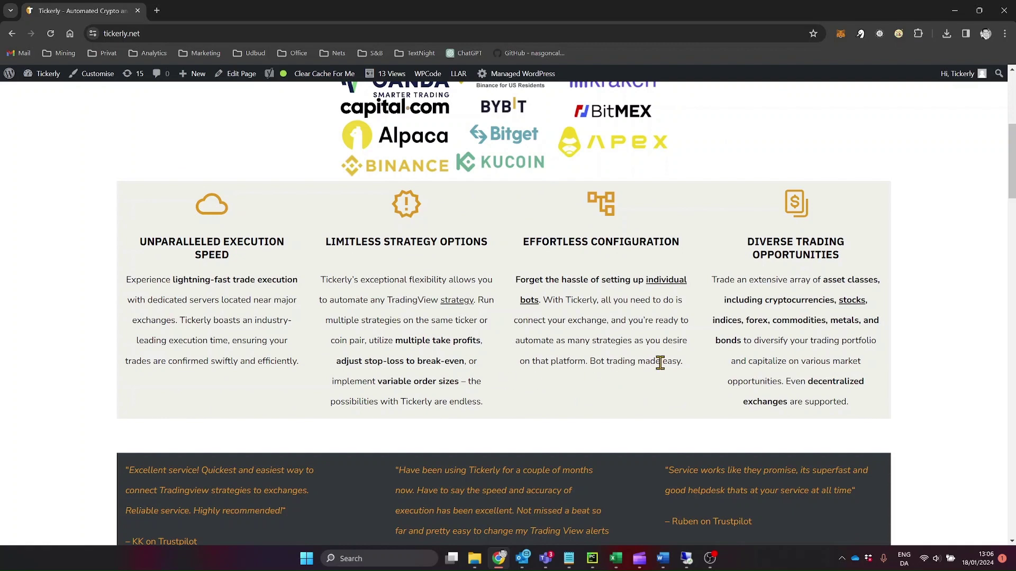
pyautogui.scroll(6, 660, 363)
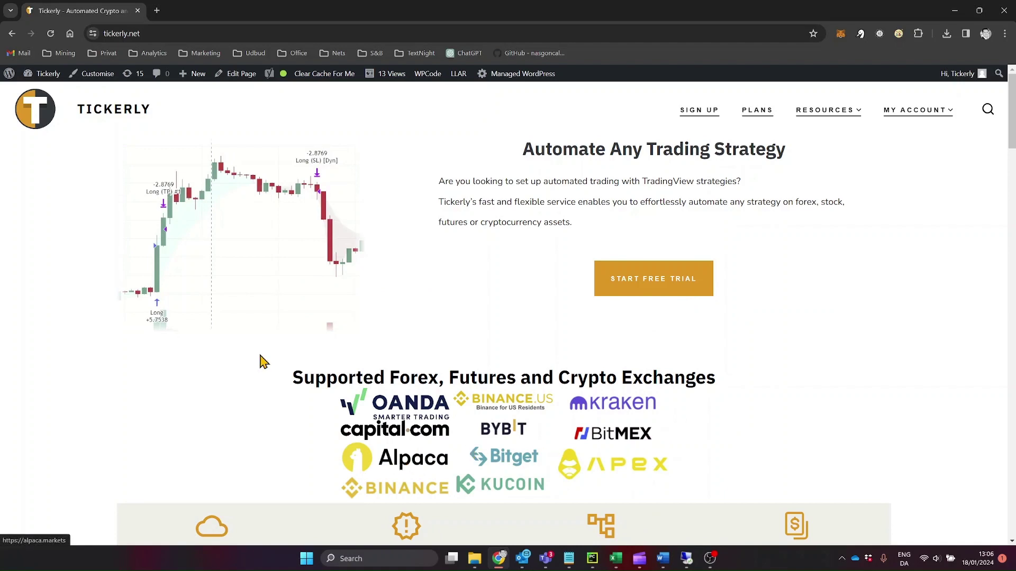
pyautogui.scroll(-2, 200, 296)
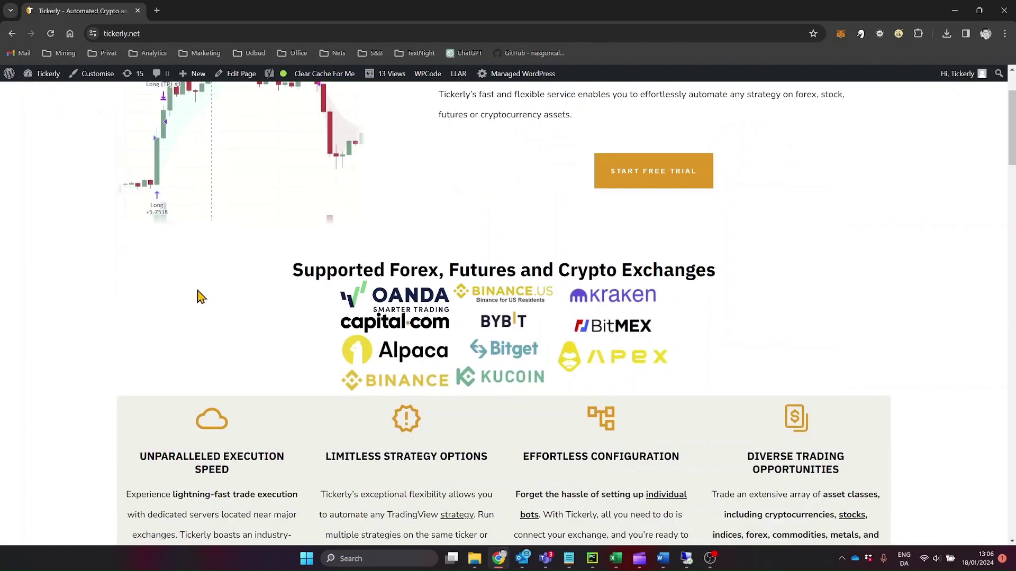
pyautogui.scroll(-2, 200, 297)
pyautogui.scroll(-1, 200, 296)
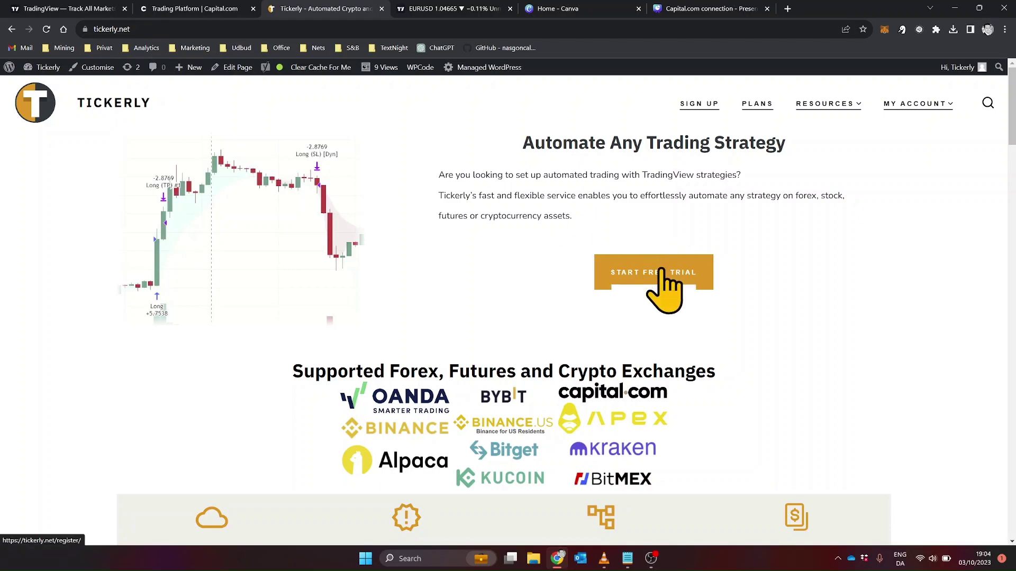
# Start the free trial of the 29 USD/month Level 3 plan under Automated Trading Plans.
pyautogui.scroll(-15, 658, 264)
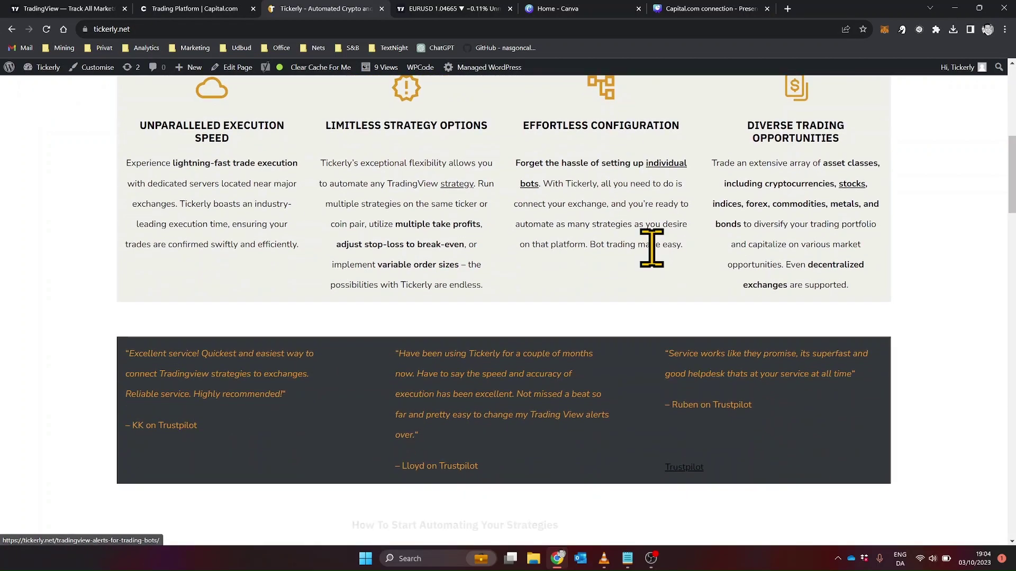
pyautogui.scroll(-2, 654, 248)
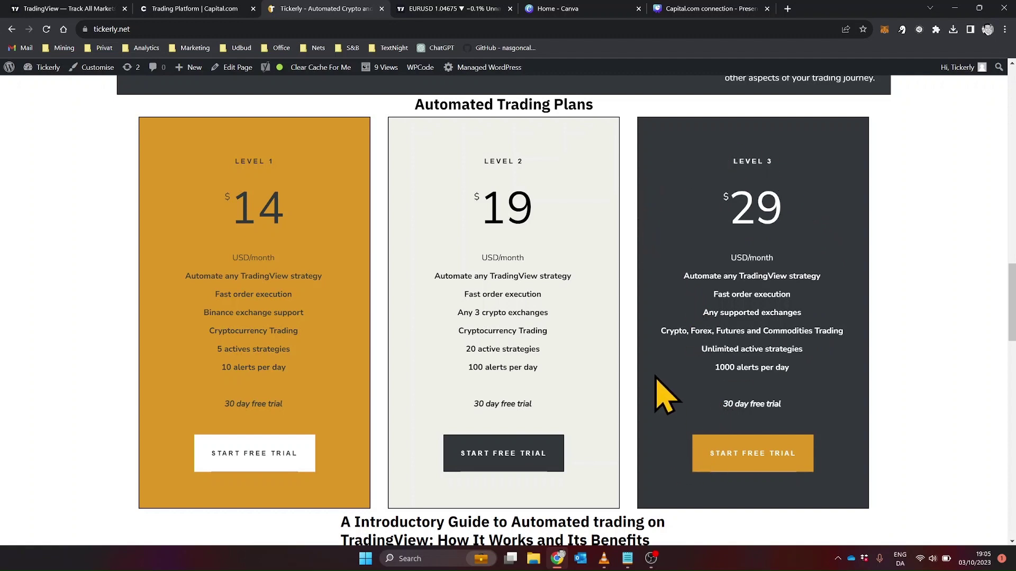
pyautogui.scroll(-1, 656, 377)
pyautogui.scroll(1, 657, 377)
pyautogui.click(762, 459)
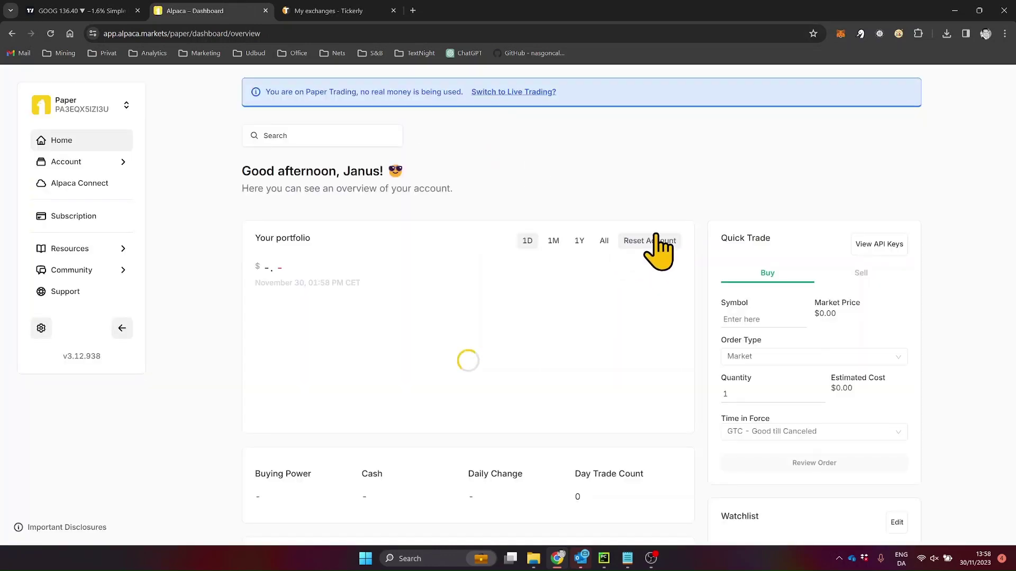
# Regenerate the paper account's API key and secret on the Alpaca dashboard, then select the new key.
pyautogui.click(887, 243)
pyautogui.click(809, 323)
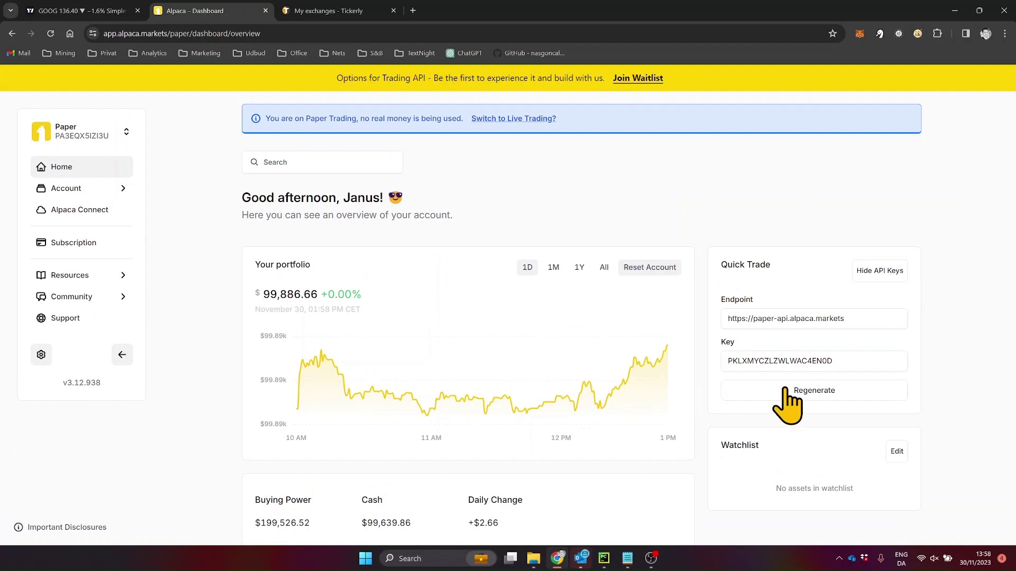
pyautogui.click(790, 391)
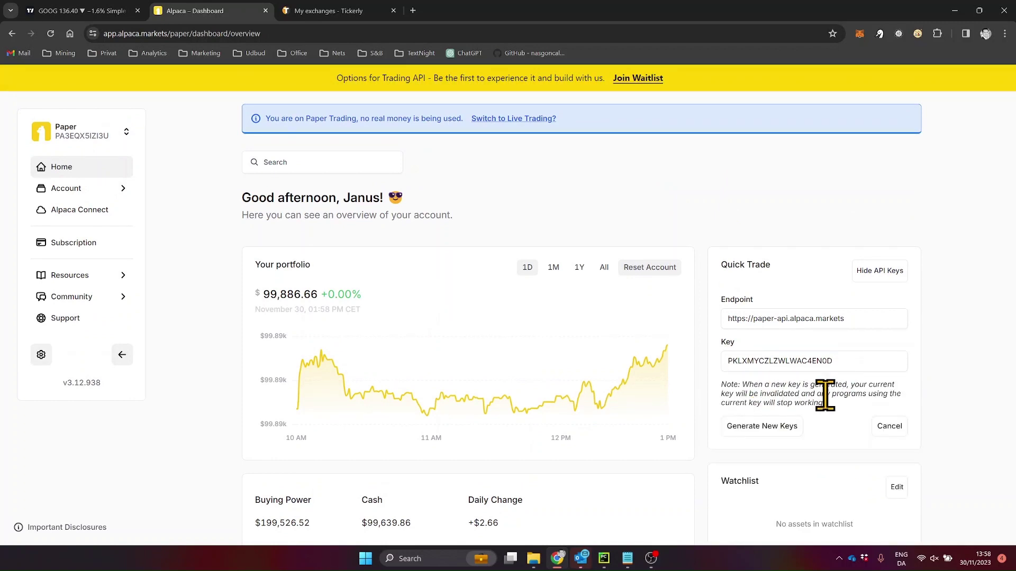
pyautogui.click(783, 427)
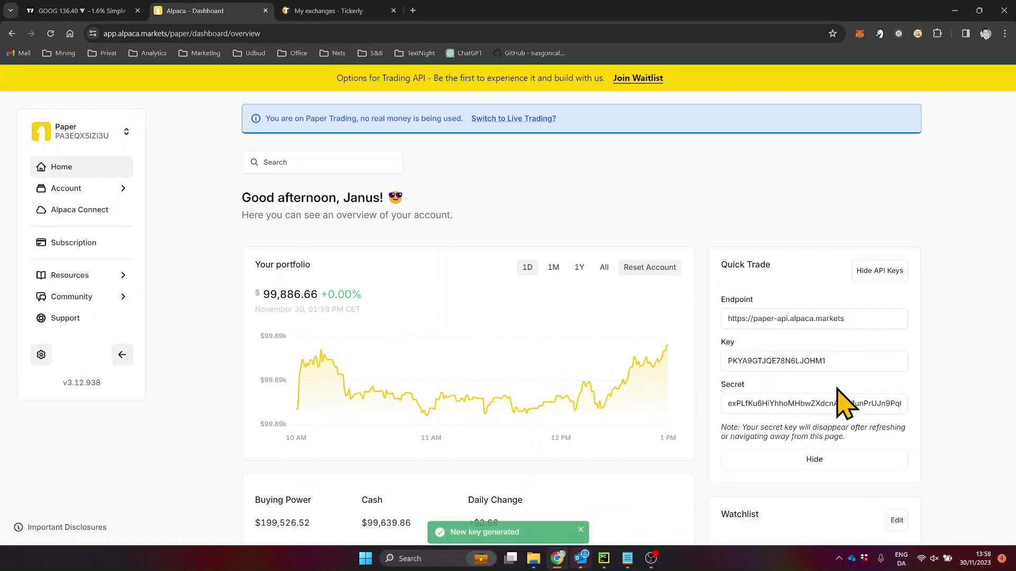
pyautogui.moveTo(846, 361); pyautogui.dragTo(739, 361)
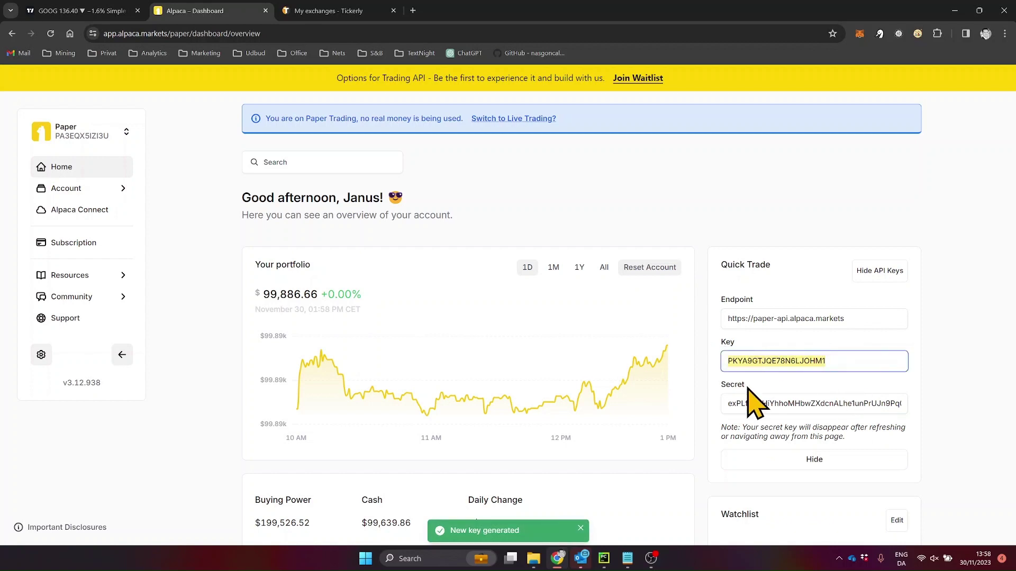
# Launch Notepad and paste the new Alpaca API key into a blank note.
pyautogui.press('super')
pyautogui.write('note')
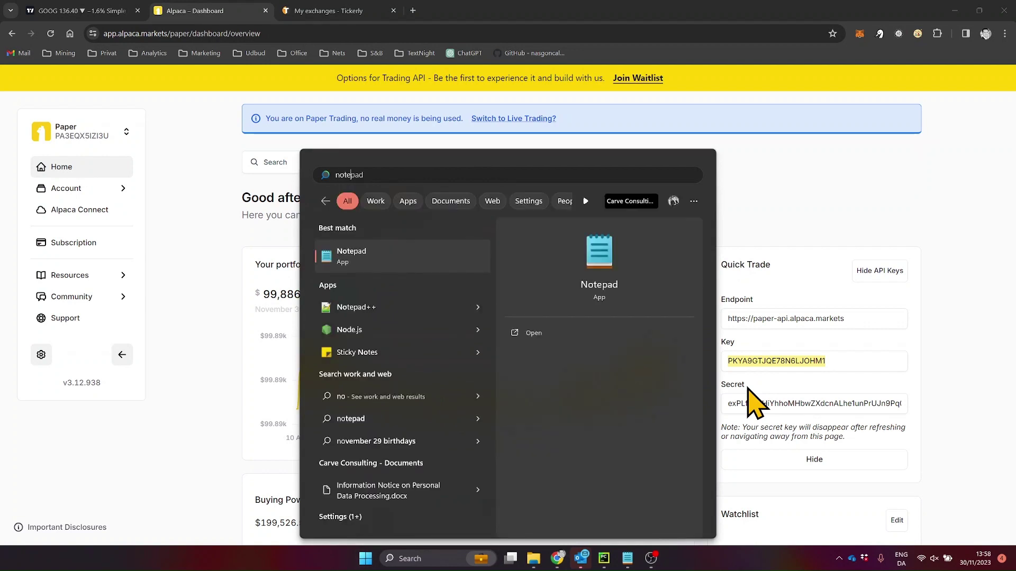
pyautogui.press('Return')
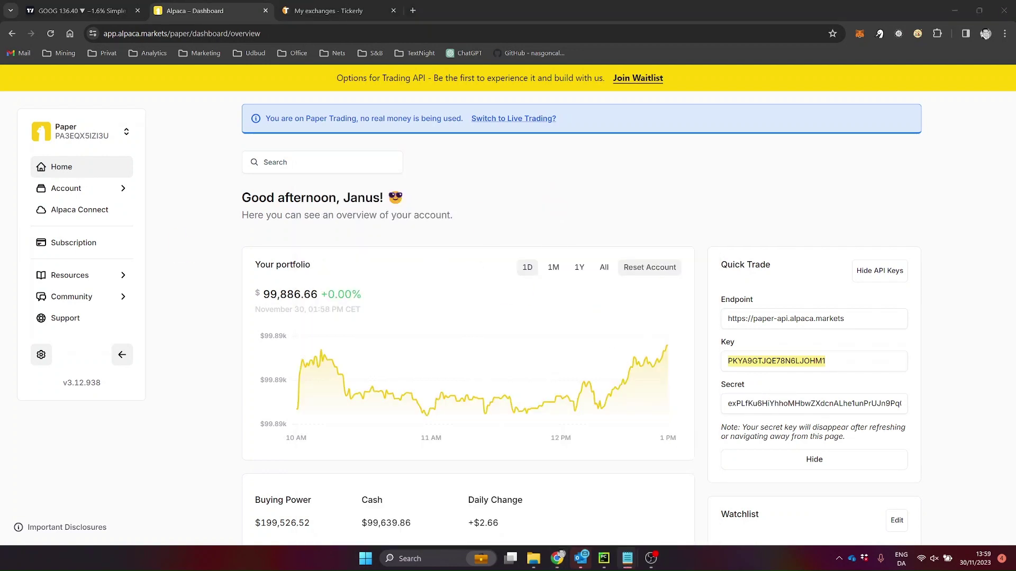
pyautogui.moveTo(246, 146); pyautogui.dragTo(443, 114)
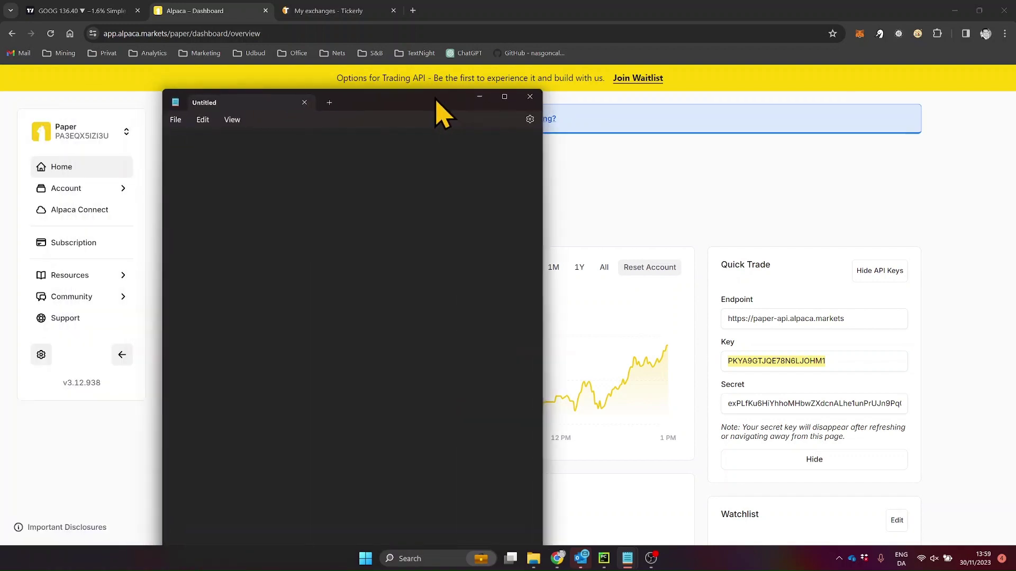
pyautogui.hotkey('ctrl', 'v')
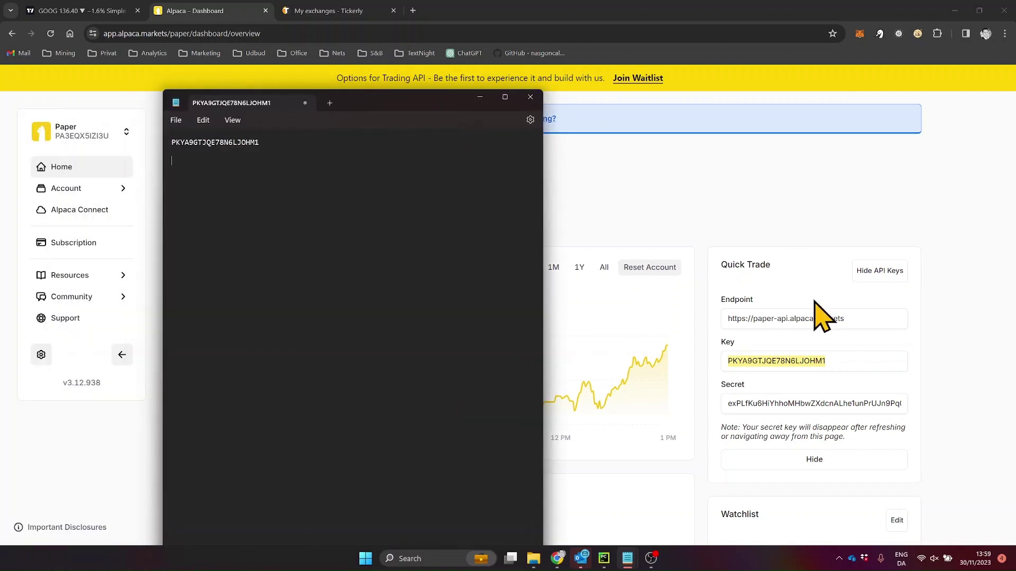
# Copy the secret key from the Alpaca dashboard and paste it on the line below.
pyautogui.click(880, 398)
pyautogui.doubleClick(881, 403)
pyautogui.hotkey('alt', 'Tab')
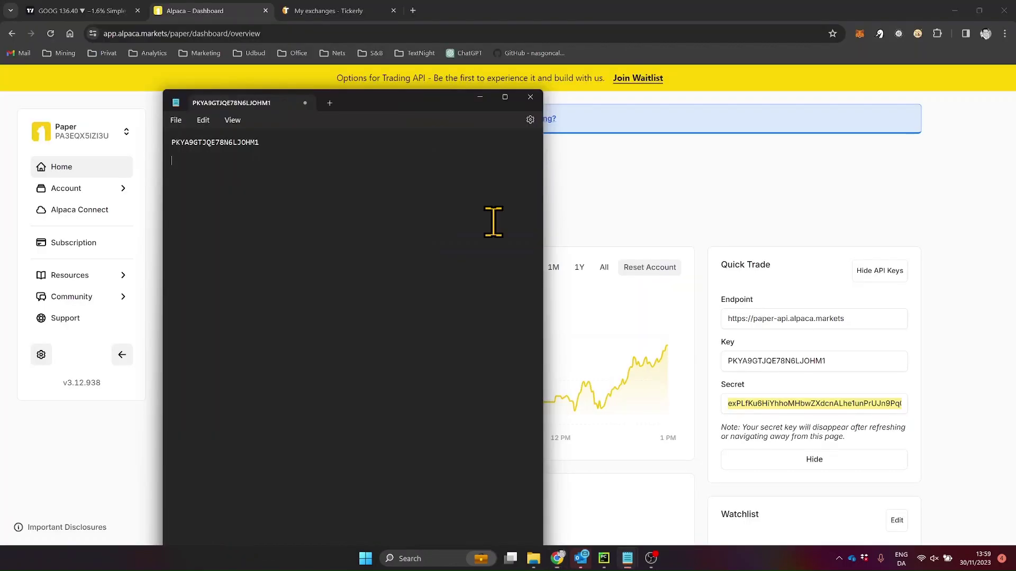
pyautogui.press('Return')
pyautogui.press('Return')
pyautogui.hotkey('ctrl', 'v')
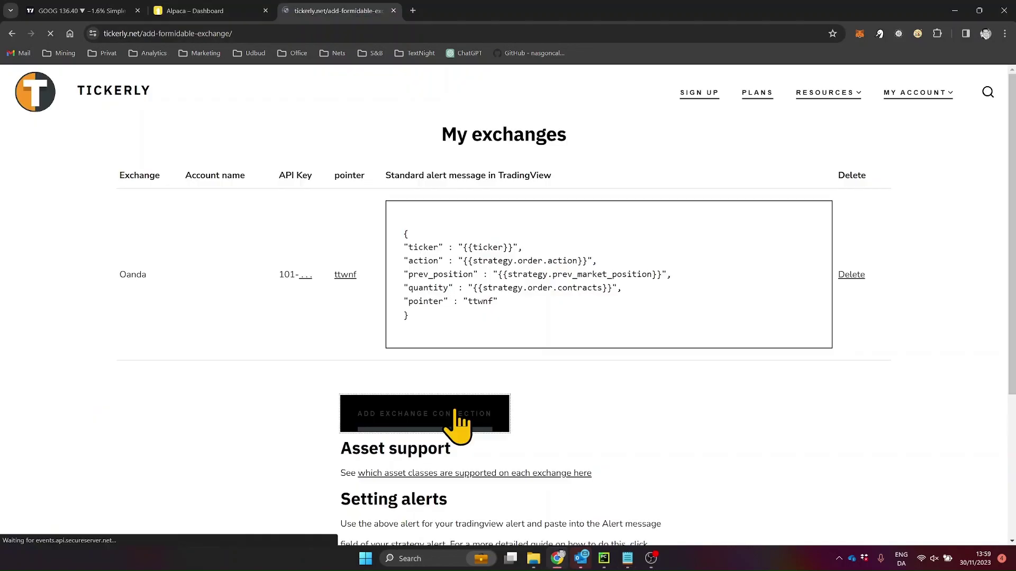
# Start a new Tickerly exchange connection, choose Alpaca and name the account 'test'.
pyautogui.click(472, 410)
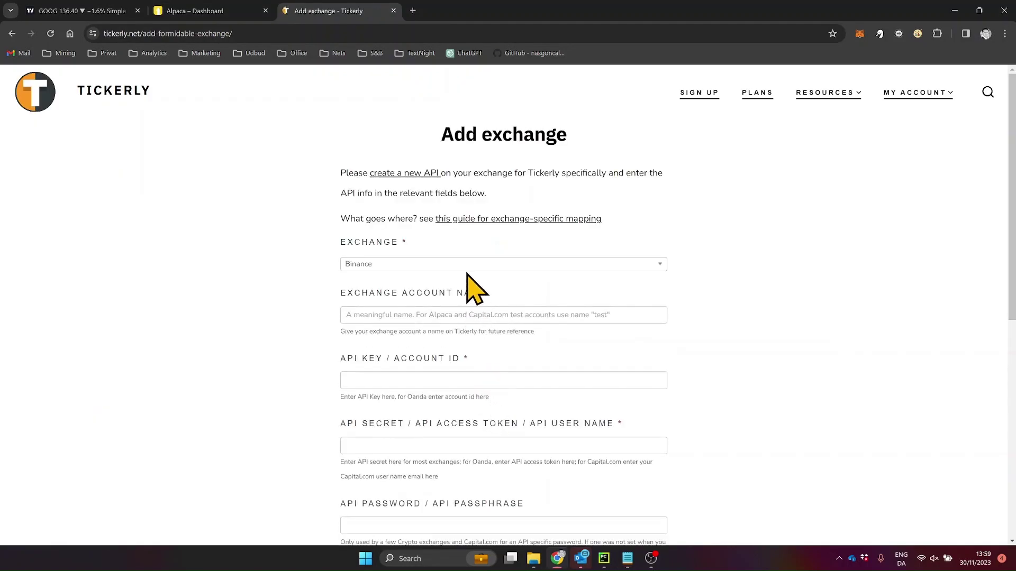
pyautogui.click(467, 267)
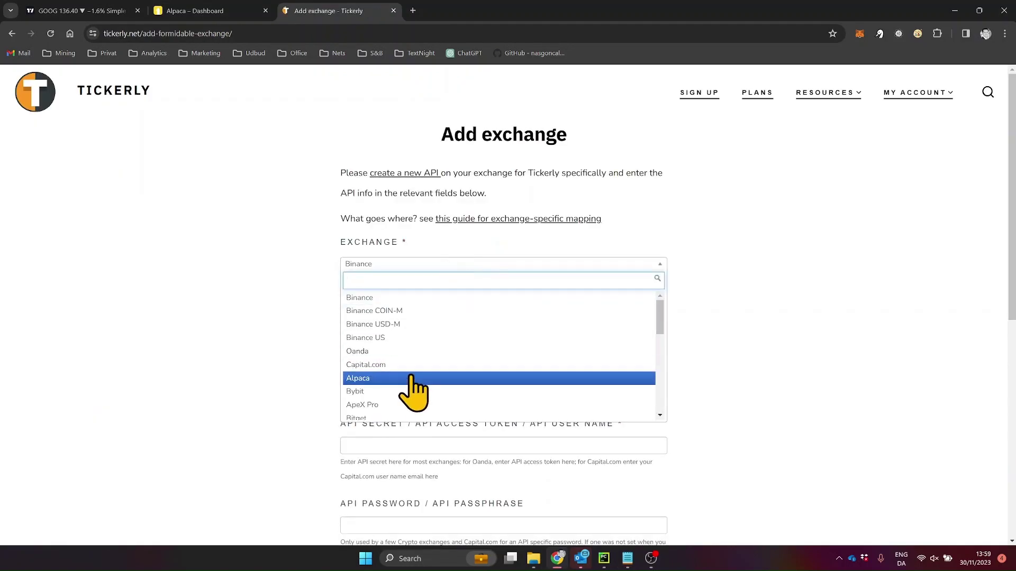
pyautogui.click(370, 379)
pyautogui.click(434, 316)
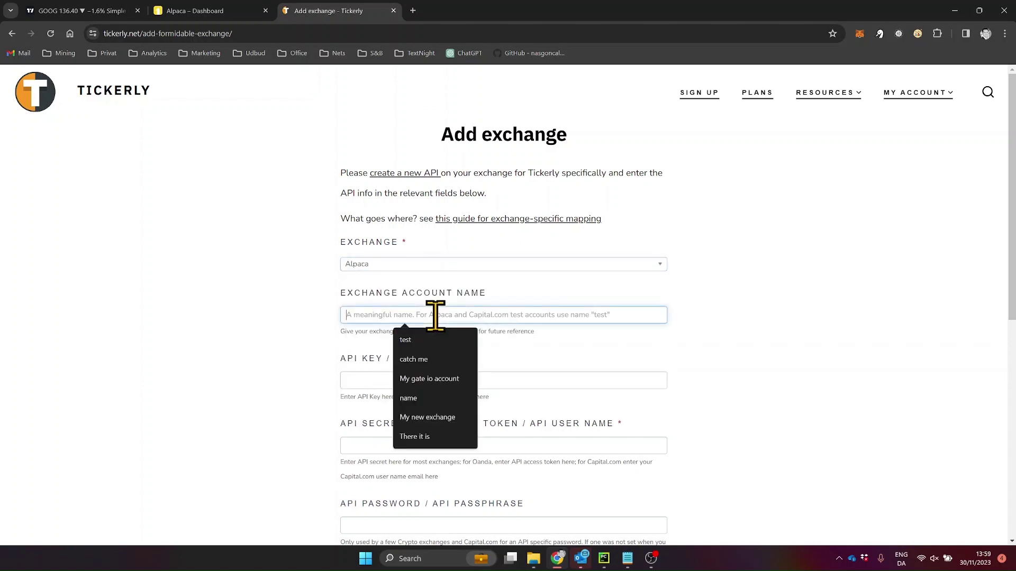
pyautogui.write('test')
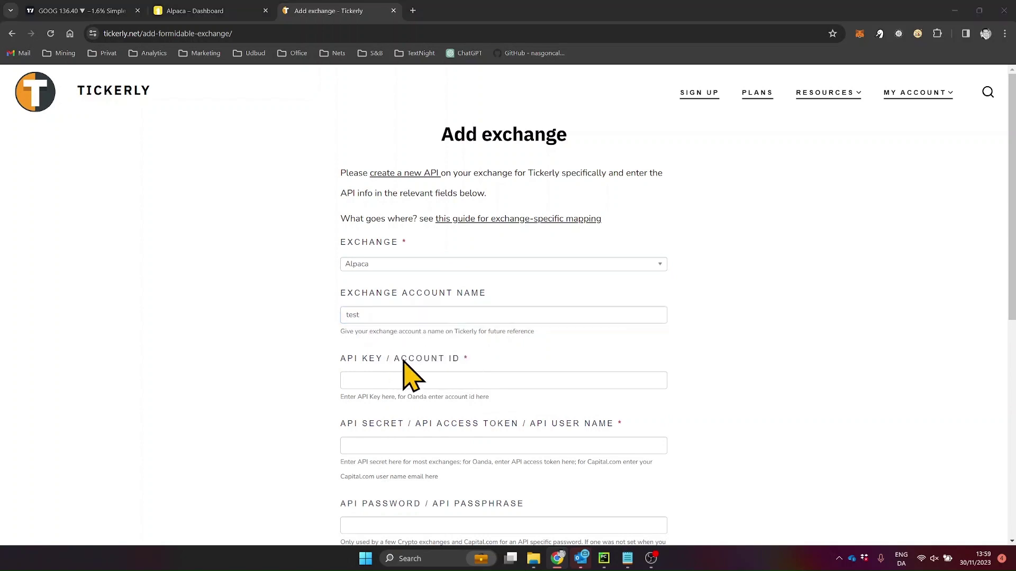
# Copy the API key from the Notepad note into the API Key / Account ID field.
pyautogui.hotkey('alt', 'Tab')
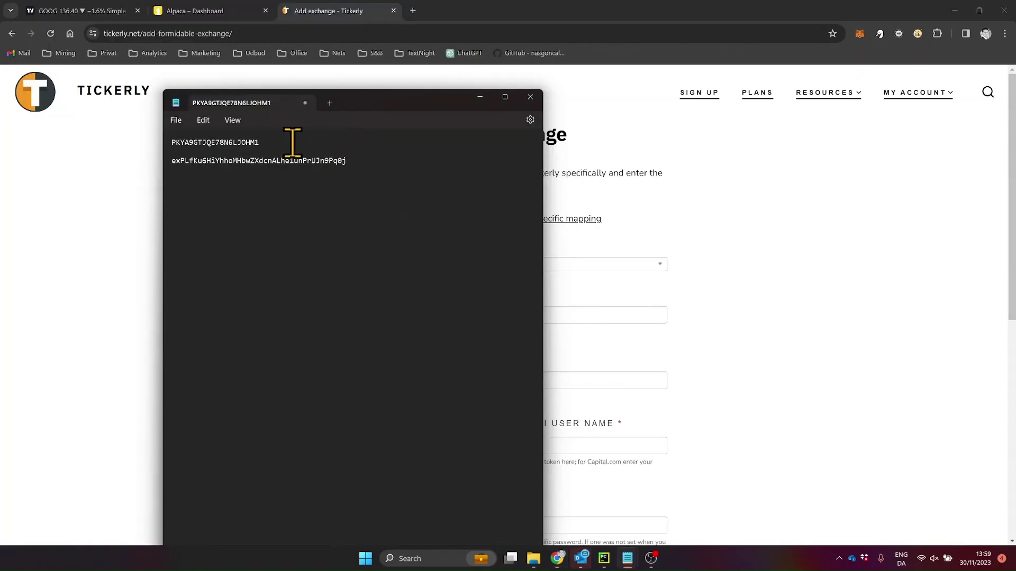
pyautogui.moveTo(292, 142); pyautogui.dragTo(146, 141)
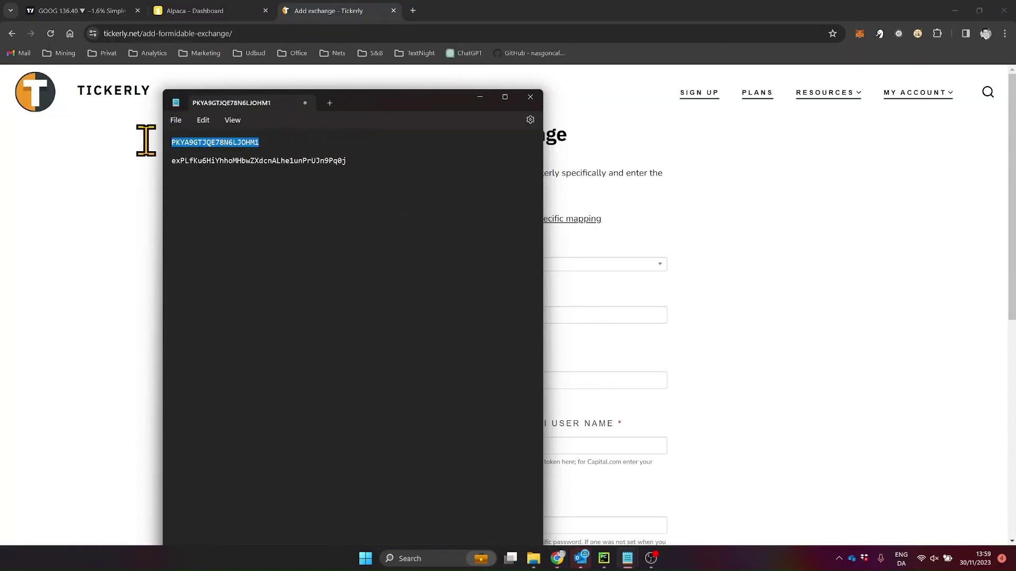
pyautogui.rightClick(234, 144)
pyautogui.click(255, 195)
pyautogui.click(720, 345)
pyautogui.click(420, 379)
pyautogui.rightClick(423, 377)
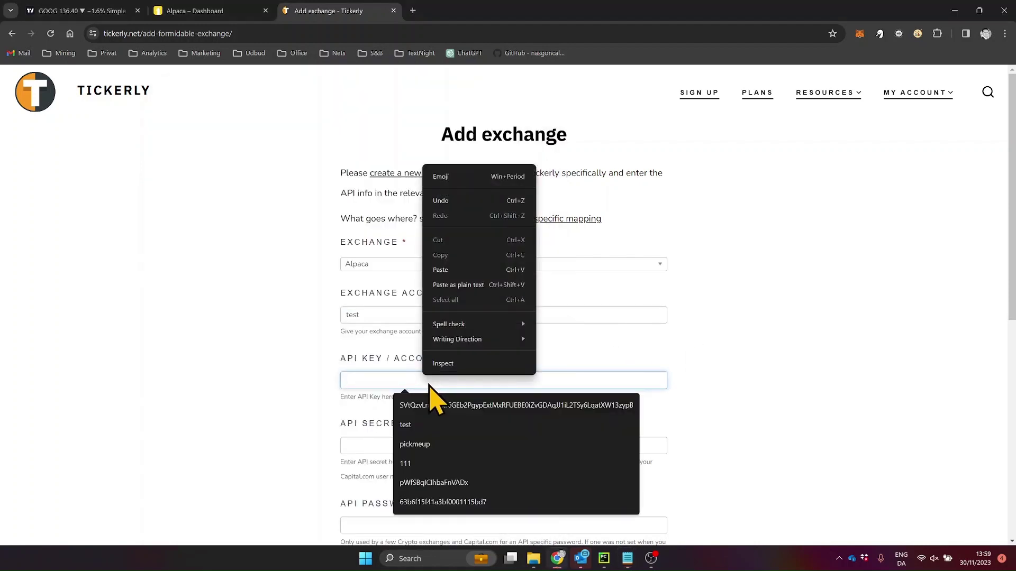
pyautogui.click(458, 269)
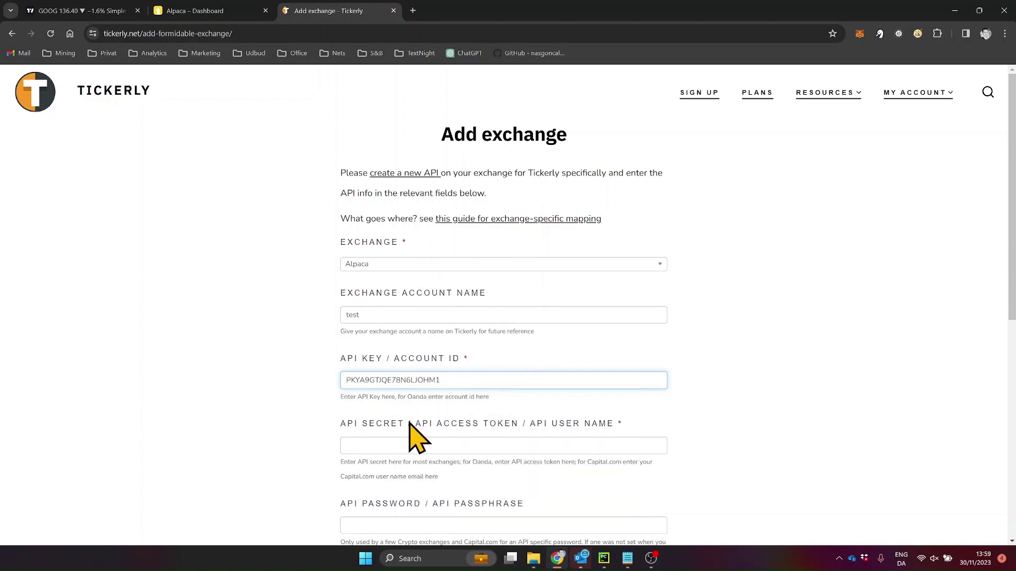
# Paste the API secret from Notepad into the API Secret field and submit the Alpaca connection.
pyautogui.click(411, 442)
pyautogui.hotkey('alt', 'Tab')
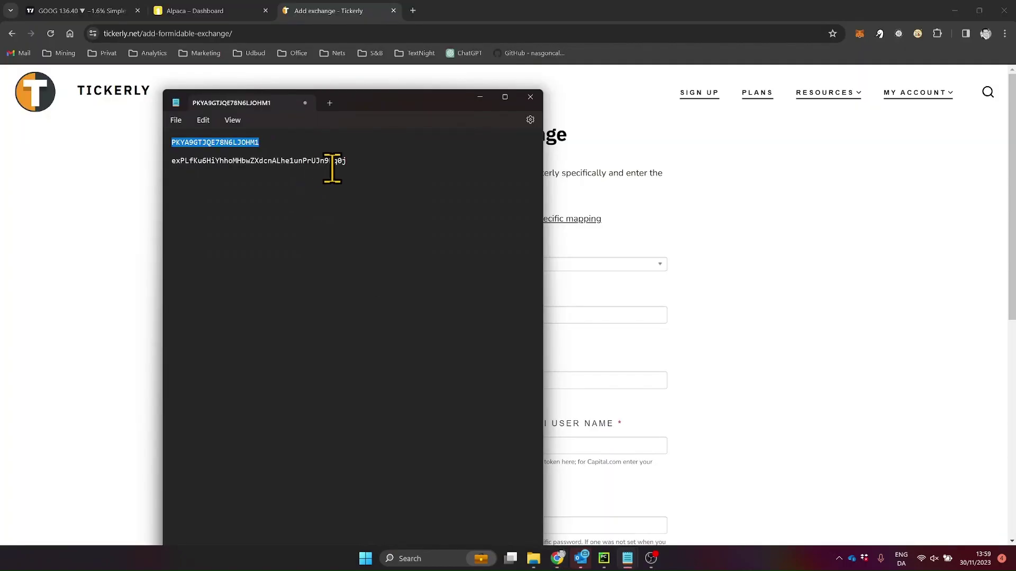
pyautogui.moveTo(350, 161); pyautogui.dragTo(192, 166)
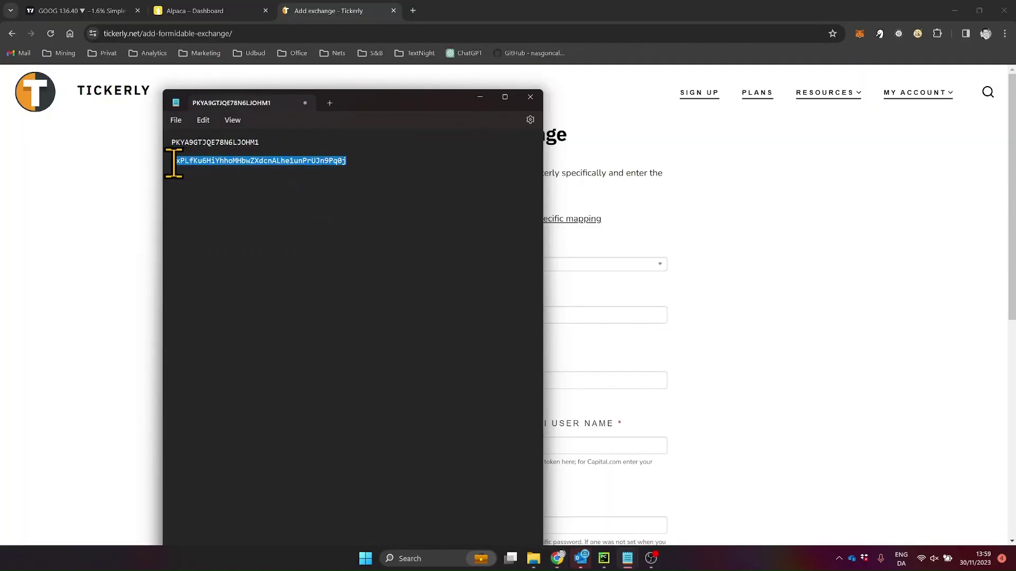
pyautogui.hotkey('ctrl', 'c')
pyautogui.hotkey('alt', 'Tab')
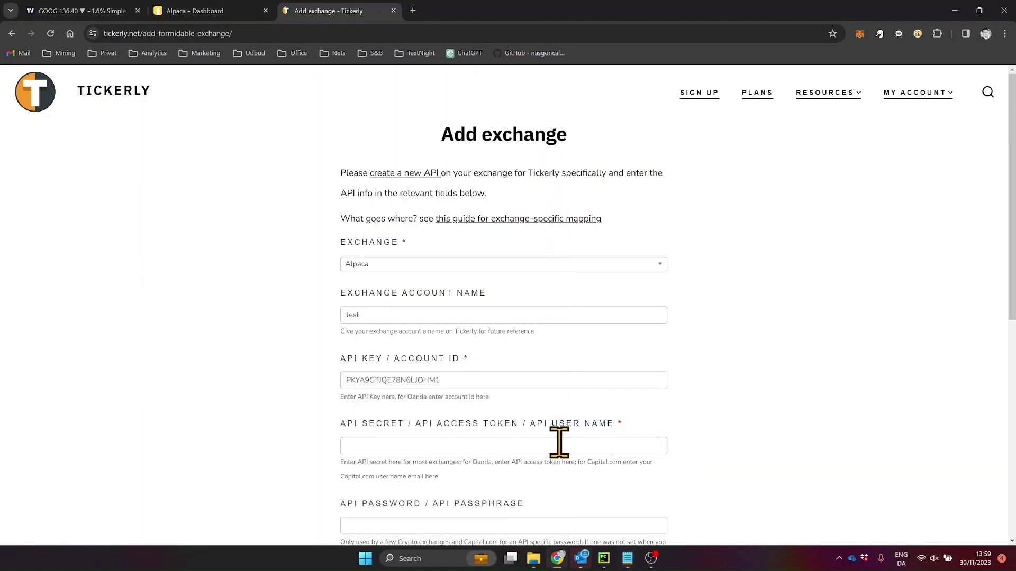
pyautogui.click(623, 445)
pyautogui.hotkey('ctrl', 'v')
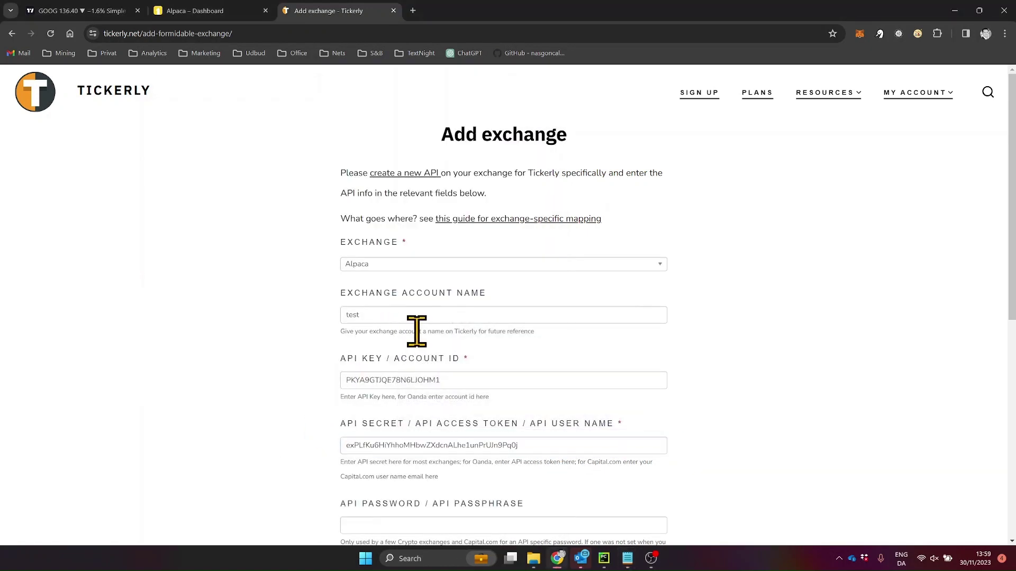
pyautogui.scroll(-8, 416, 331)
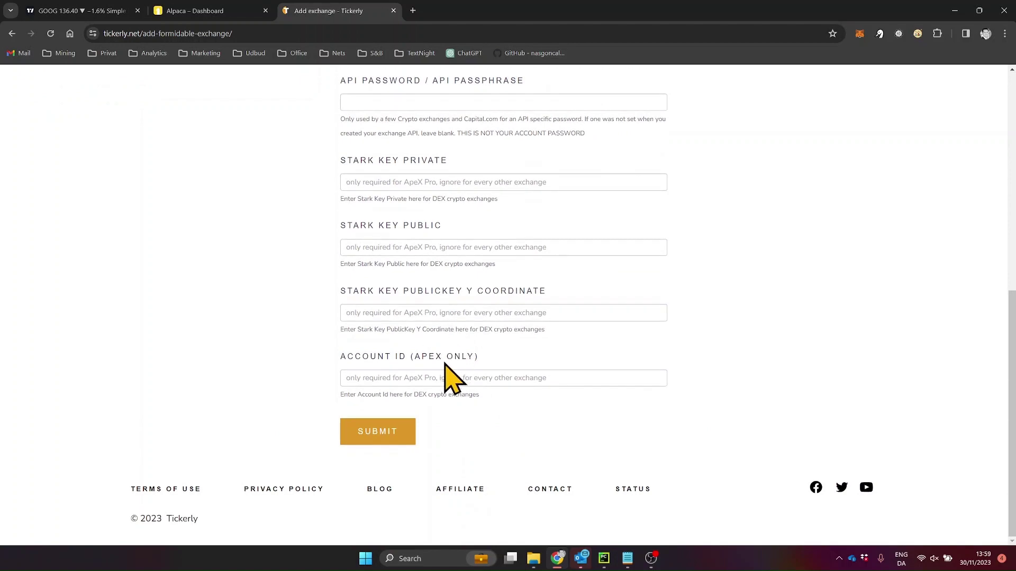
pyautogui.click(377, 433)
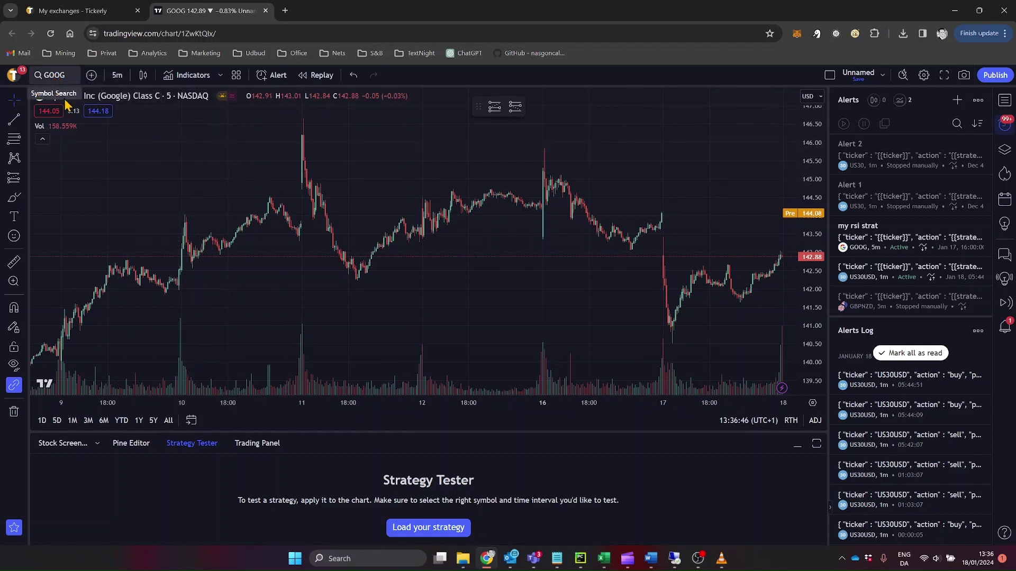
# Apply My RSI strategy from the Favorites indicators to the GOOG 5m chart.
pyautogui.click(206, 77)
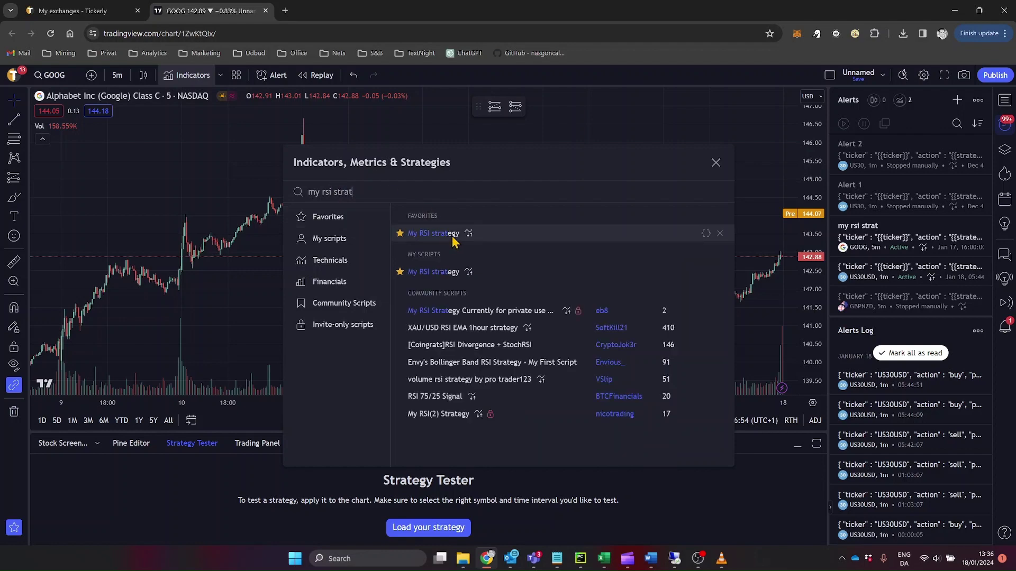
pyautogui.click(349, 225)
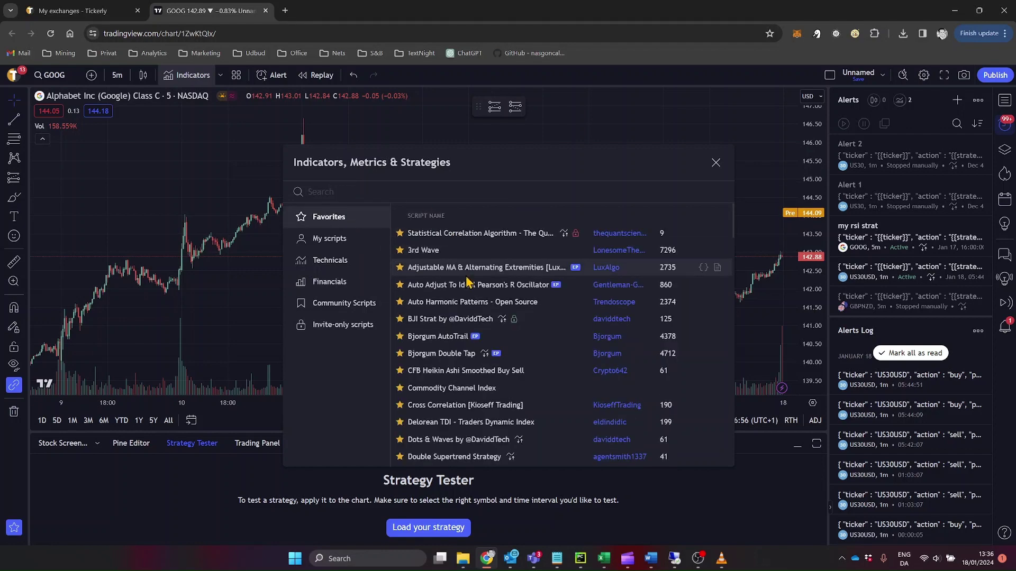
pyautogui.scroll(-5, 467, 364)
pyautogui.scroll(-4, 467, 364)
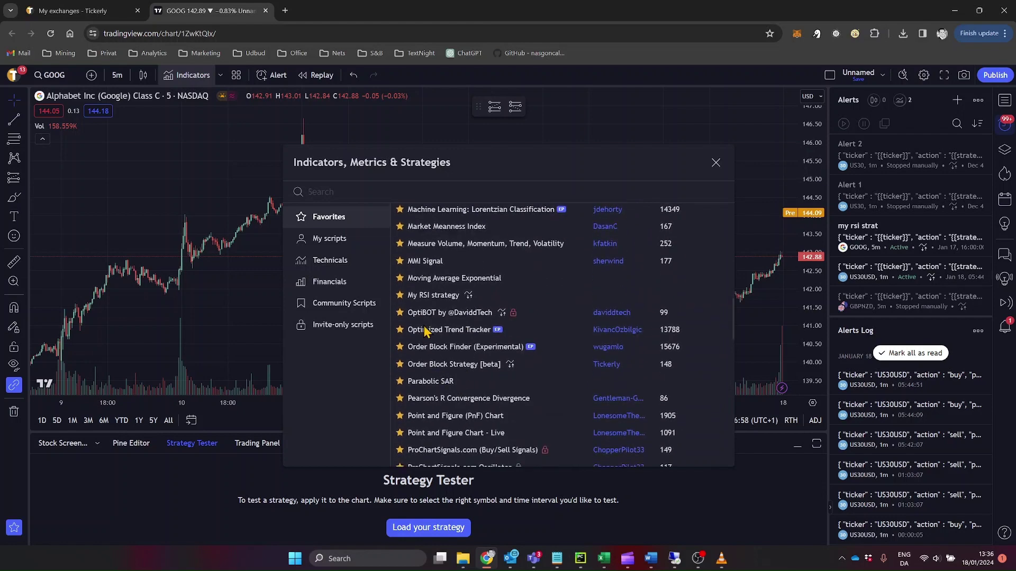
pyautogui.click(430, 296)
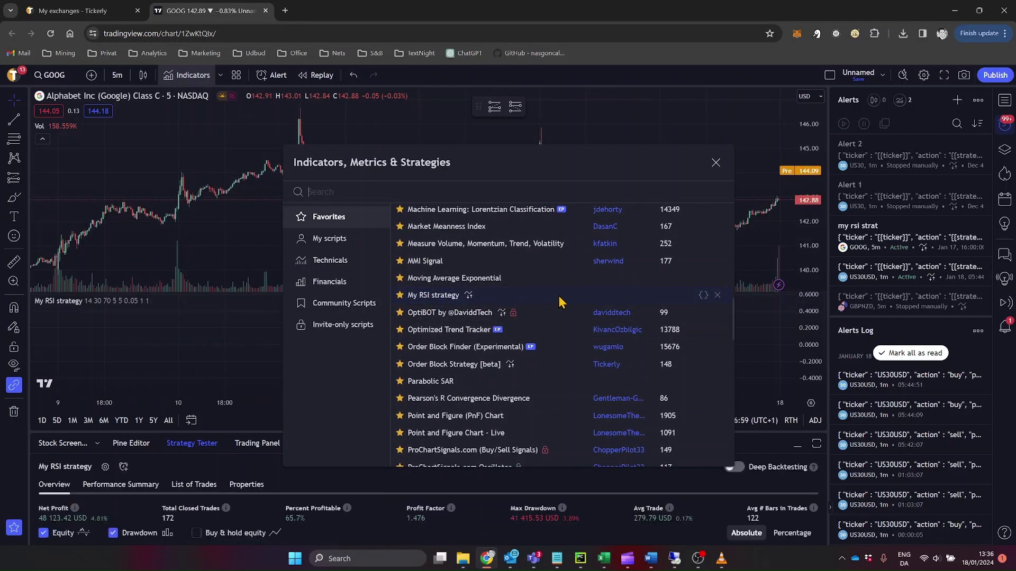
pyautogui.click(715, 164)
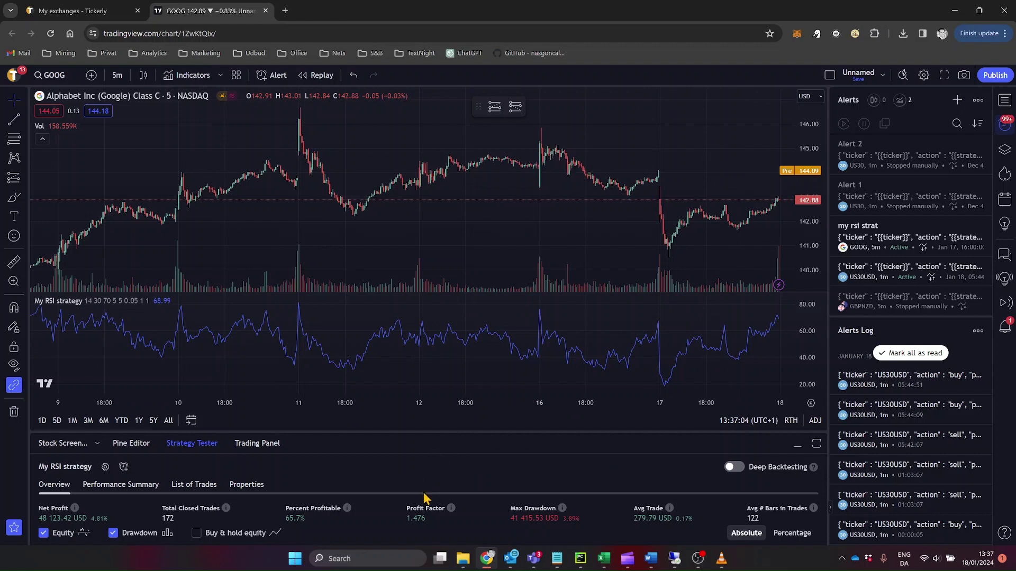
# Give My RSI strategy an RSI Lower Bound of 24 and 0 bars before entry, then apply.
pyautogui.click(105, 467)
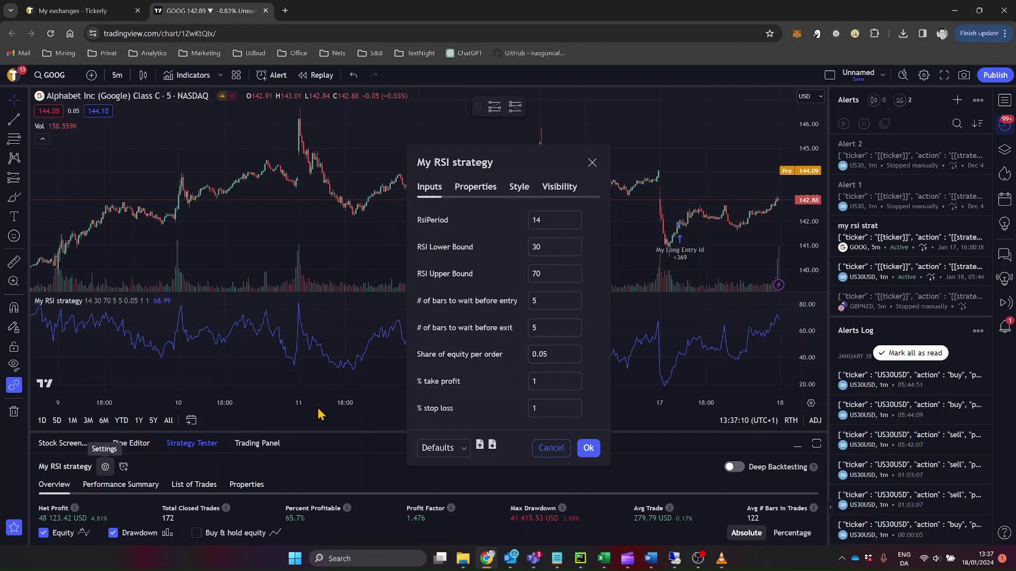
pyautogui.click(550, 248)
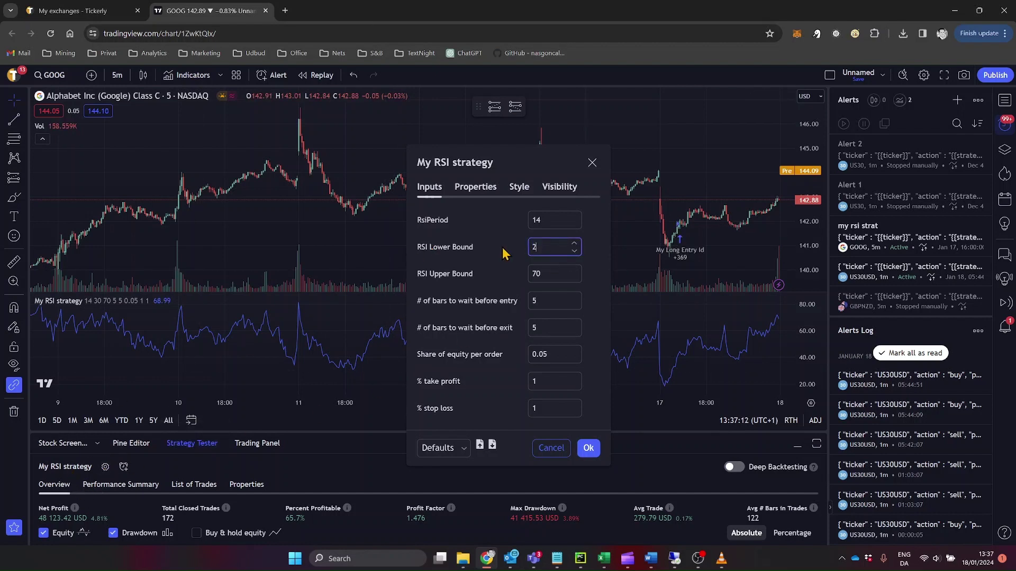
pyautogui.click(546, 278)
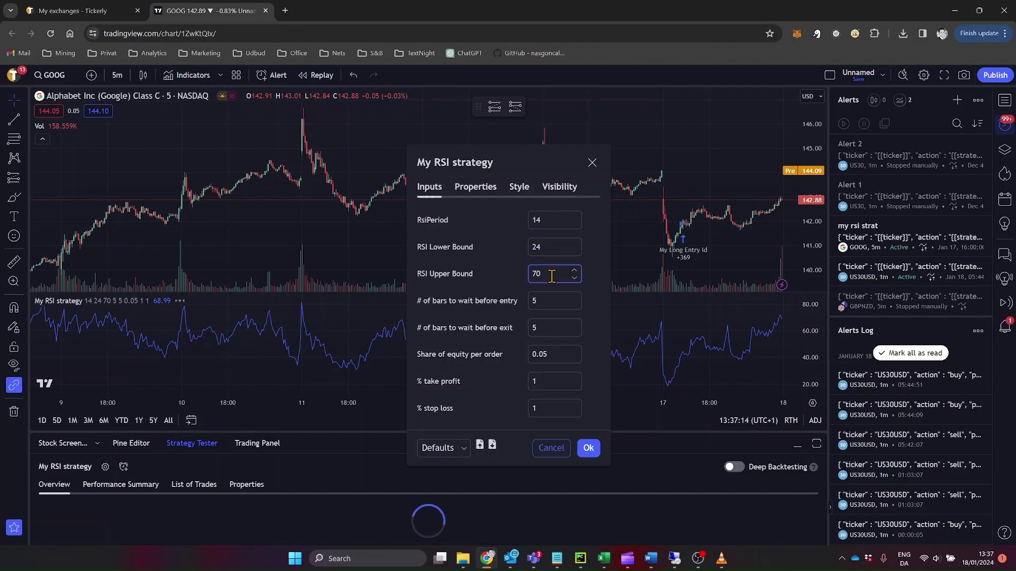
pyautogui.click(530, 302)
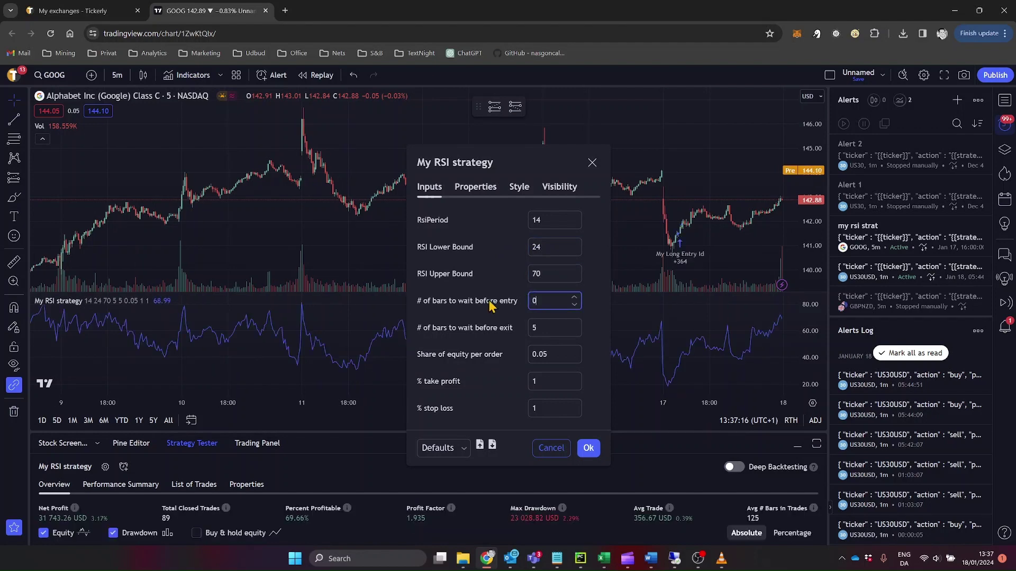
pyautogui.write('0')
pyautogui.press('Tab')
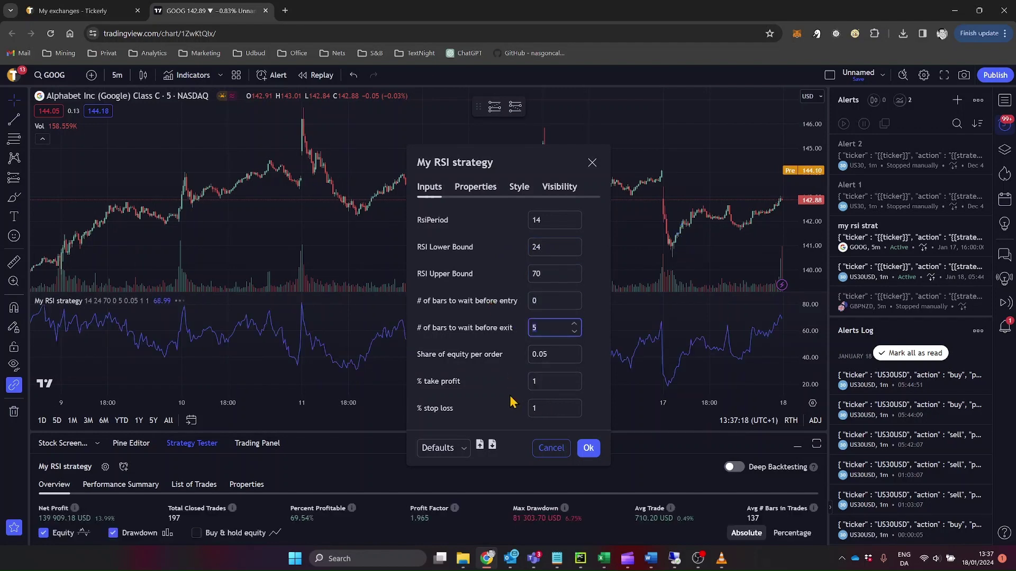
pyautogui.click(488, 187)
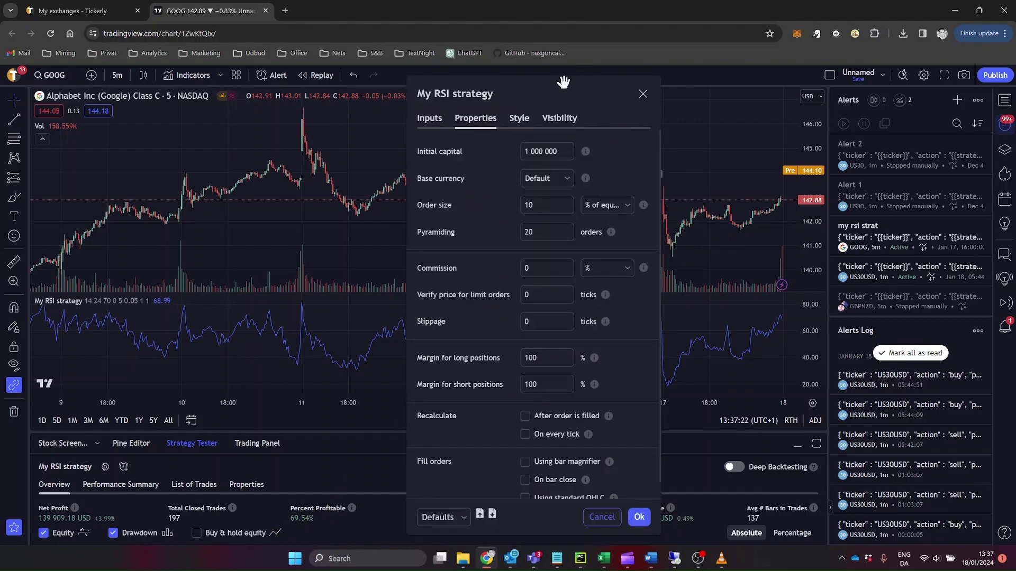
pyautogui.moveTo(554, 85); pyautogui.dragTo(503, 101)
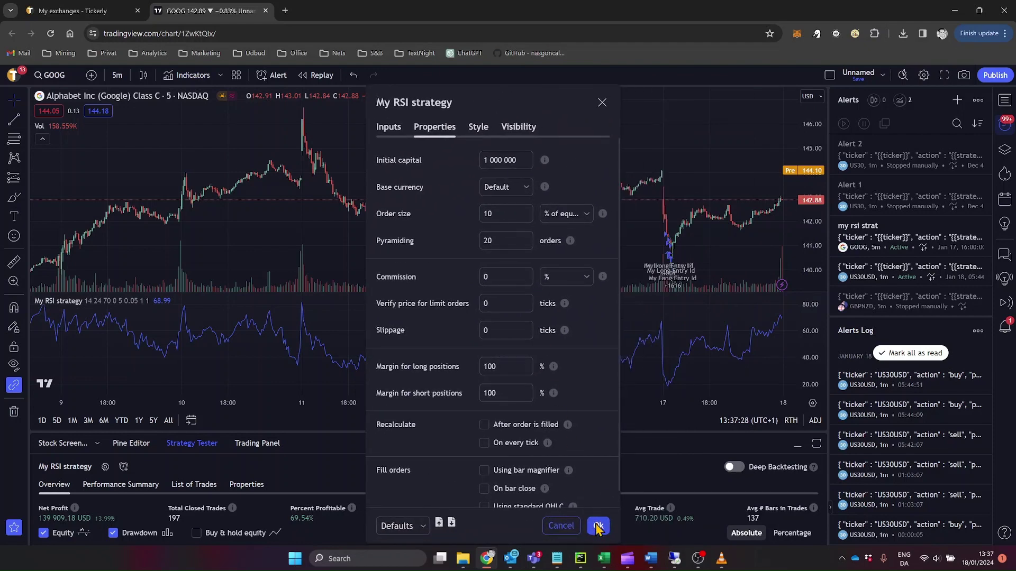
pyautogui.click(388, 128)
pyautogui.click(547, 388)
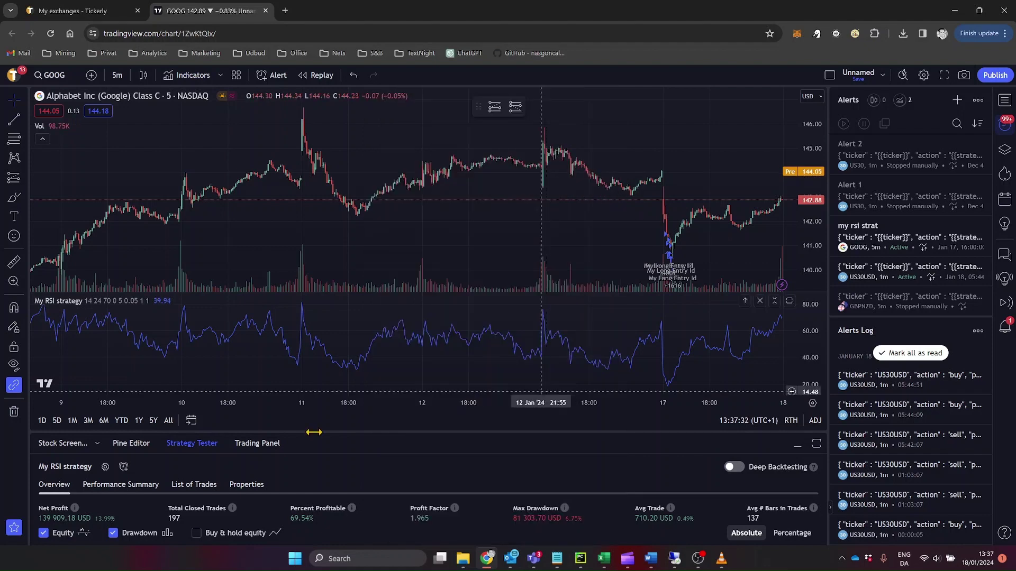
# Start an alert for My RSI strategy and replace its message with Tickerly's Alpaca JSON.
pyautogui.click(123, 466)
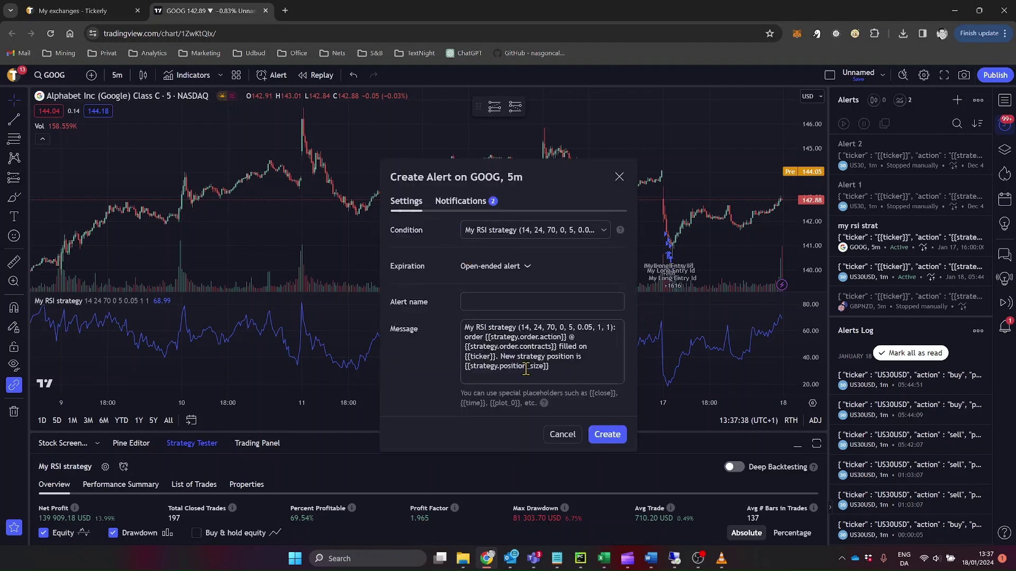
pyautogui.click(84, 10)
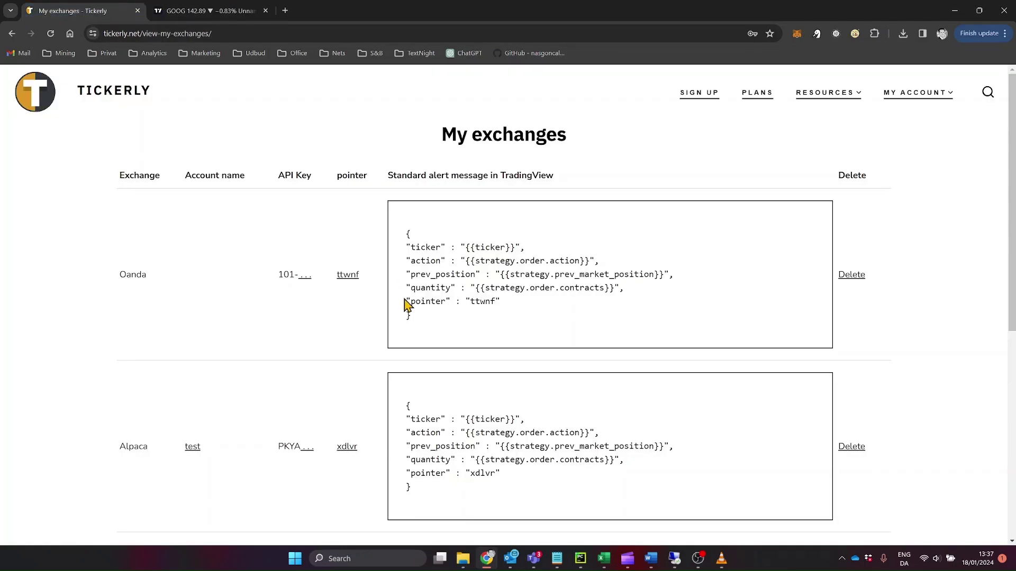
pyautogui.moveTo(422, 482); pyautogui.dragTo(398, 412)
pyautogui.hotkey('ctrl', 'c')
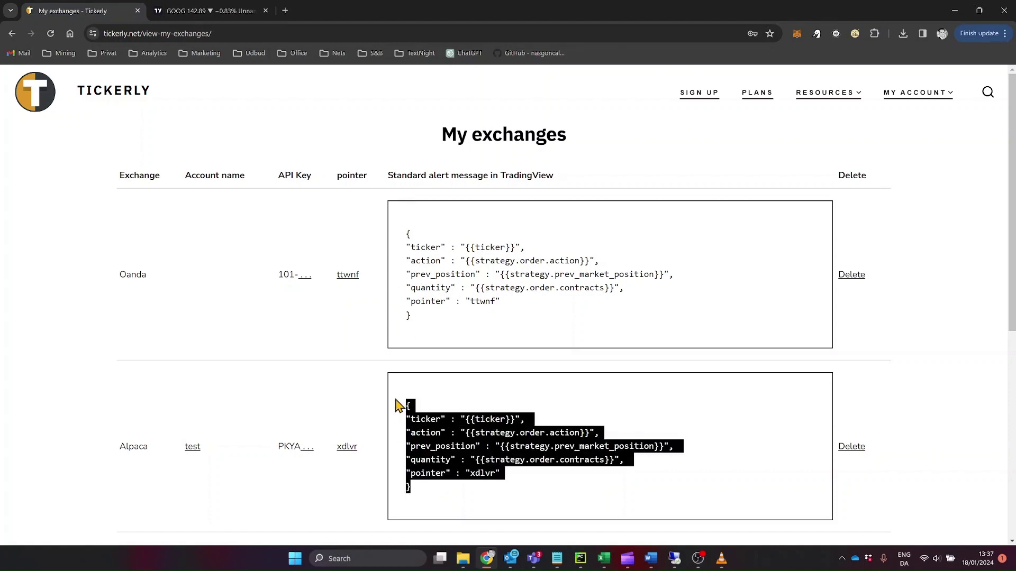
pyautogui.click(206, 11)
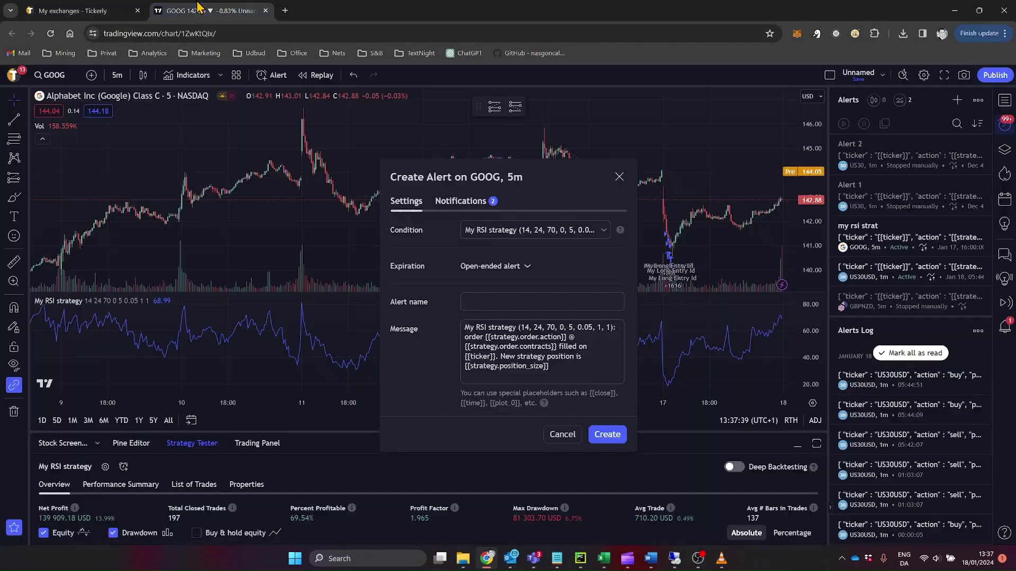
pyautogui.click(577, 369)
pyautogui.hotkey('ctrl', 'a')
pyautogui.hotkey('ctrl', 'v')
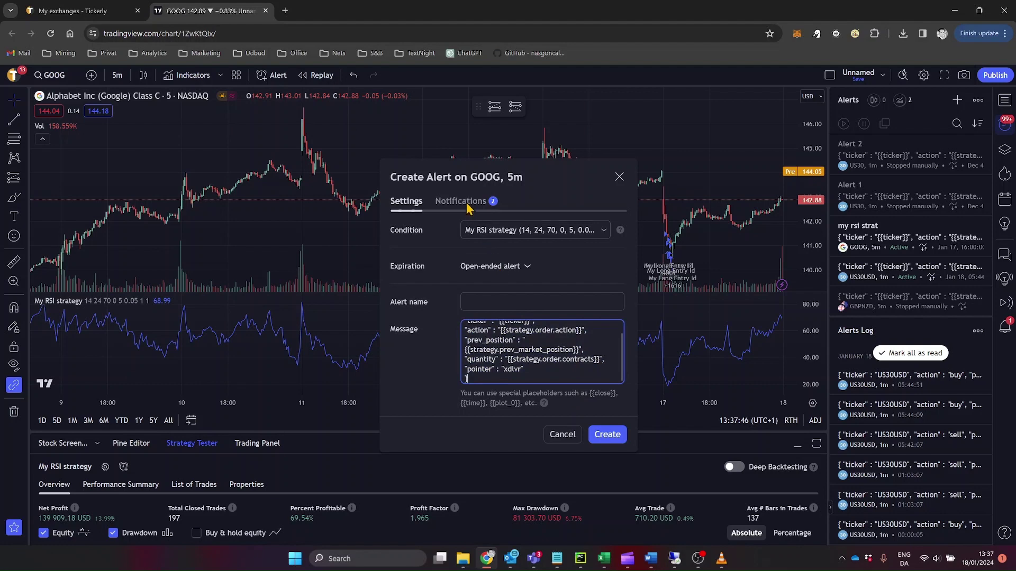
pyautogui.click(465, 203)
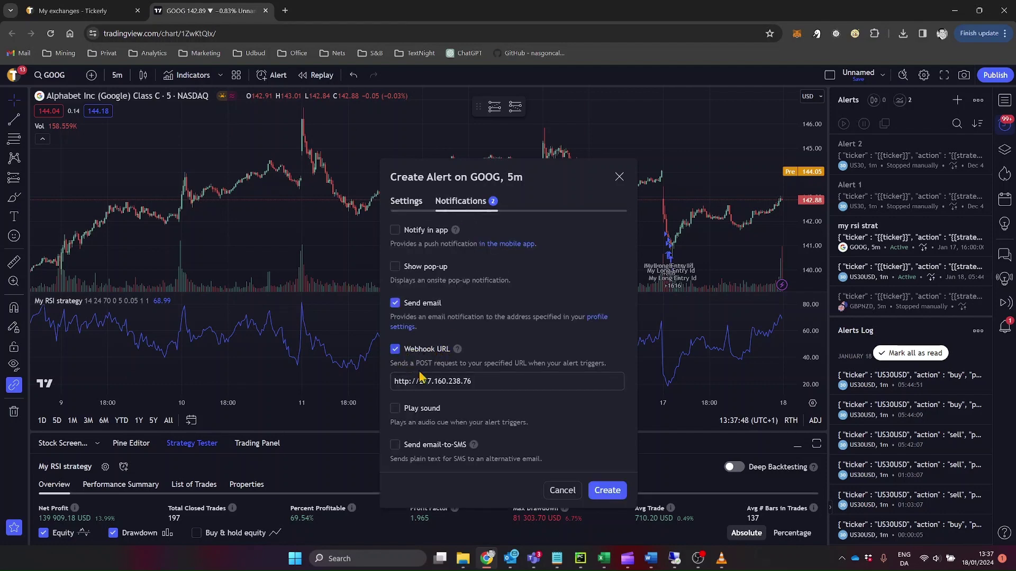
pyautogui.click(74, 11)
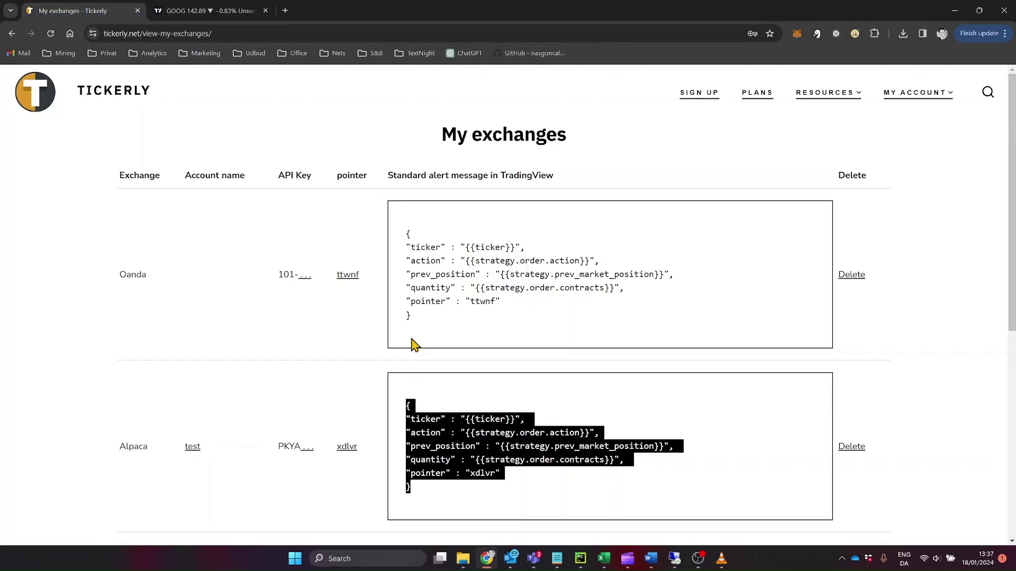
pyautogui.scroll(-3, 460, 392)
pyautogui.scroll(-4, 497, 406)
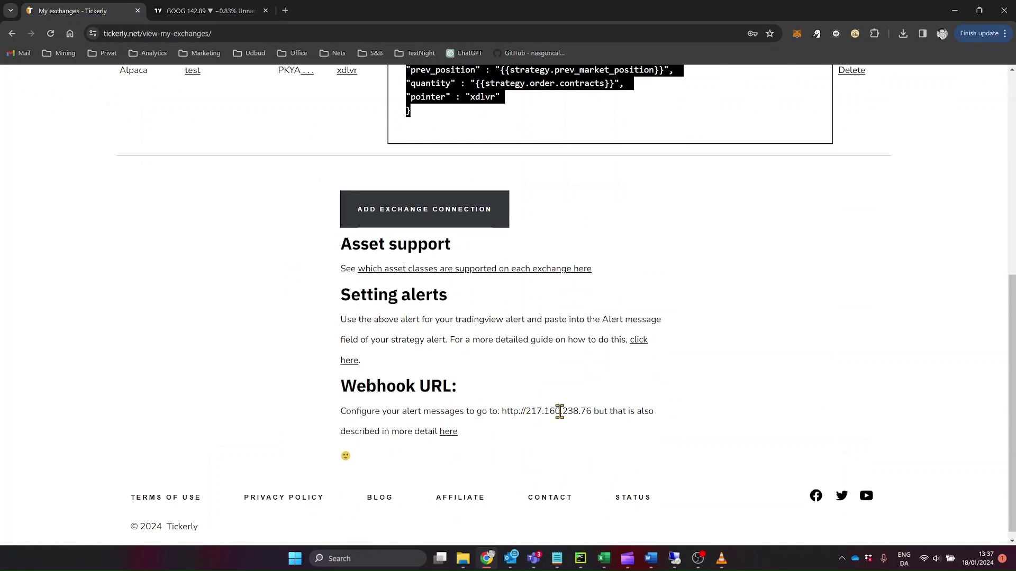
pyautogui.click(173, 7)
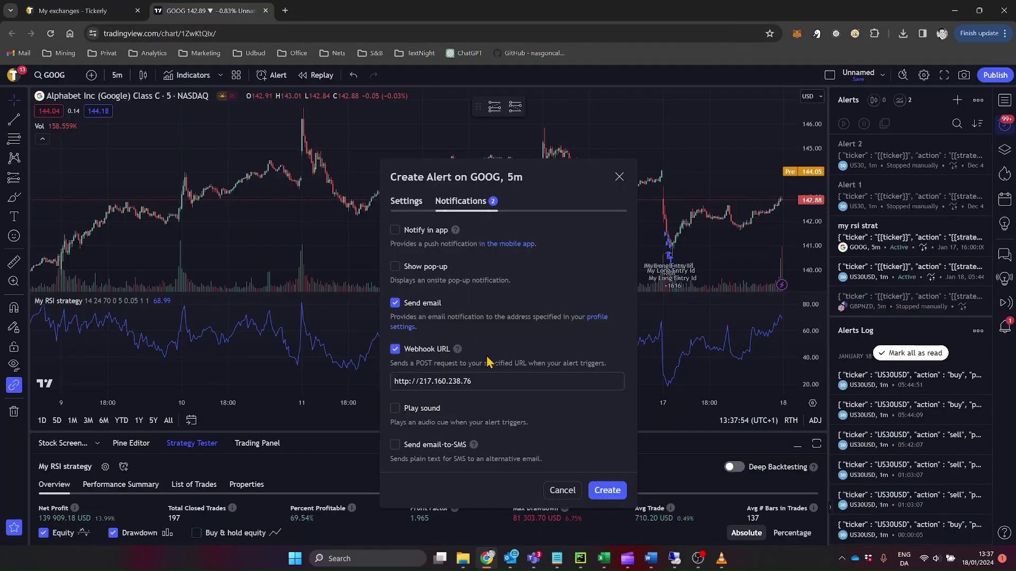
# Create the GOOG 5m My RSI strategy alert and enlarge the Strategy Tester results area.
pyautogui.click(603, 492)
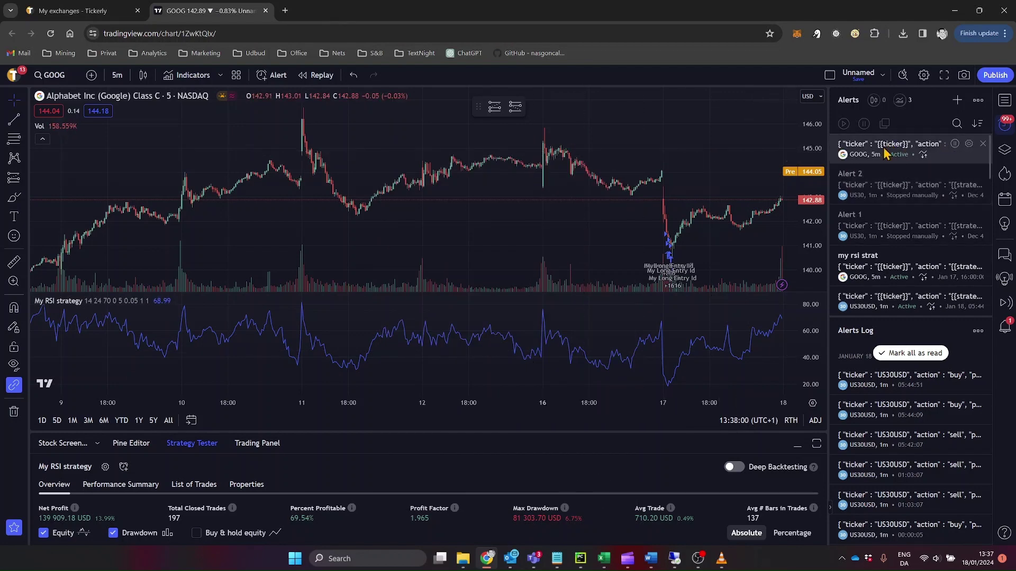
pyautogui.moveTo(889, 155)
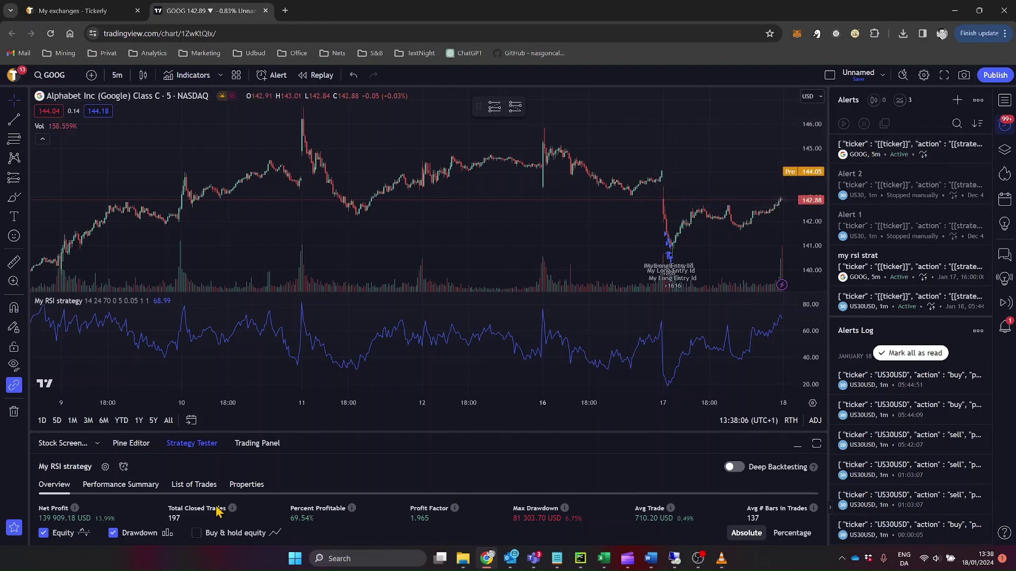
pyautogui.moveTo(260, 430); pyautogui.dragTo(269, 315)
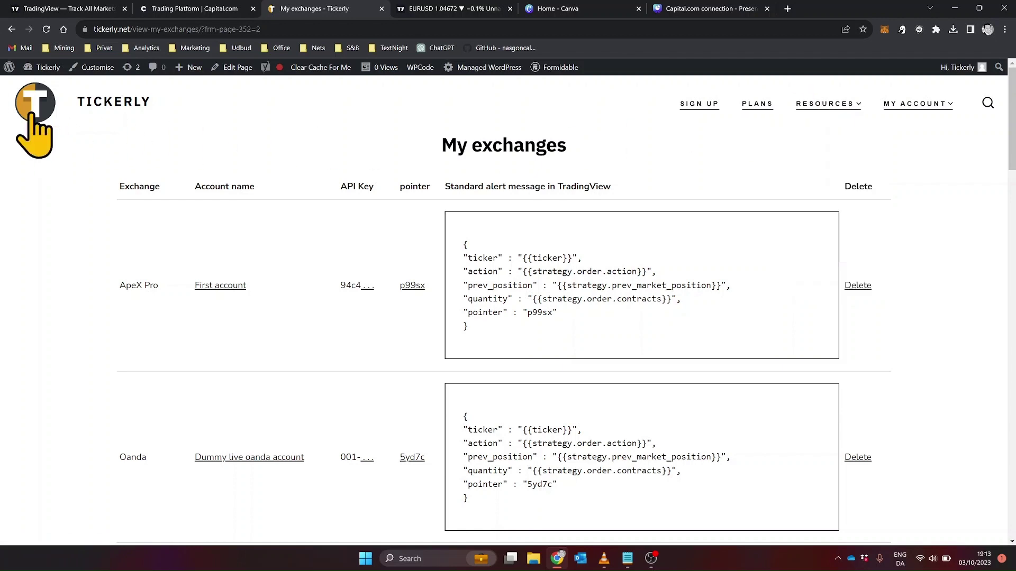
# Go to the tickerly.net home page with its supported forex, futures and crypto exchanges.
pyautogui.click(34, 115)
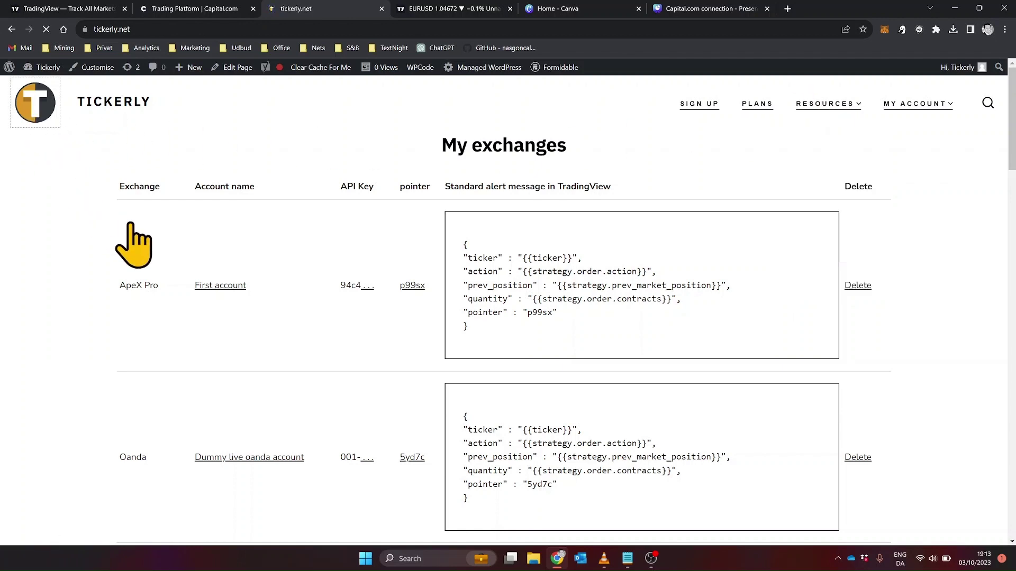